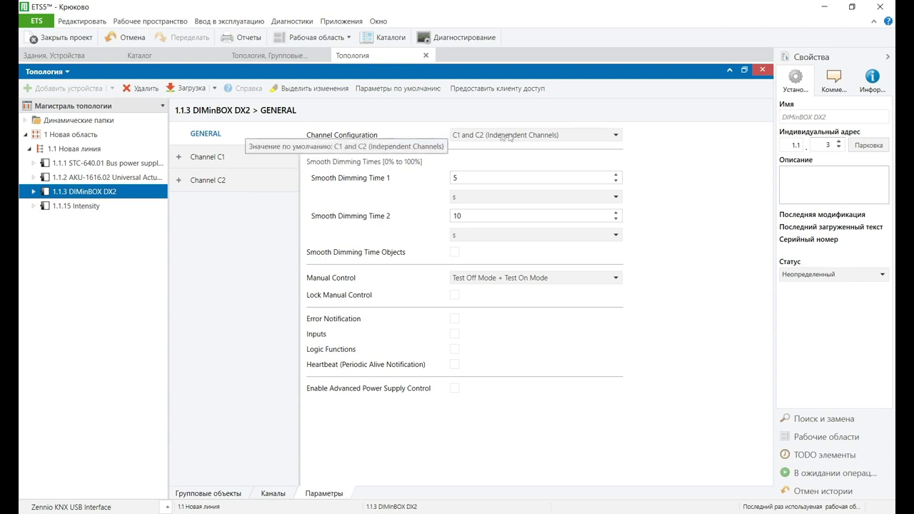
- Set the DIMinBOX DX2 channel configuration to C1 (Independent Channel)
click(592, 135)
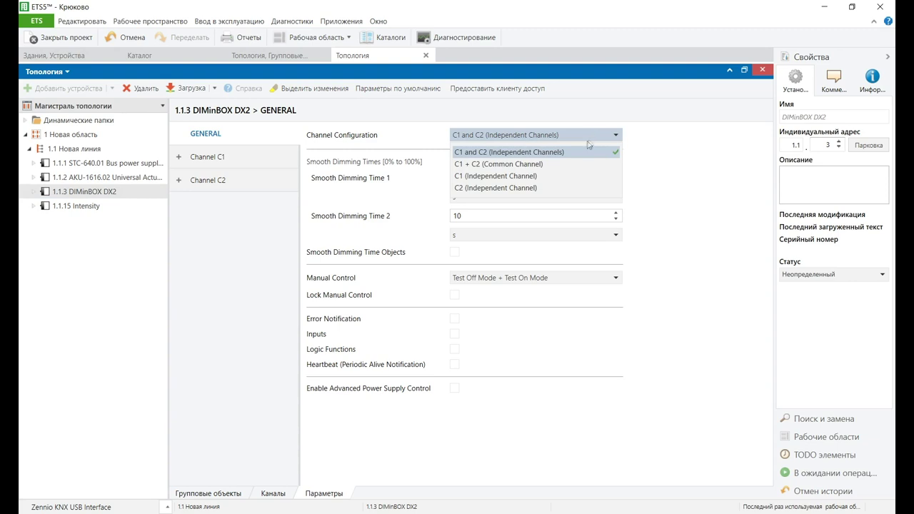
click(505, 177)
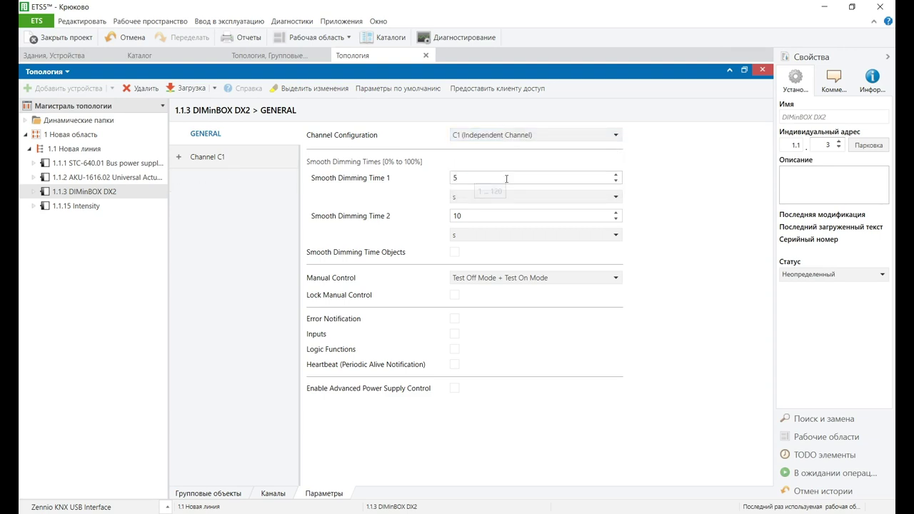
click(513, 136)
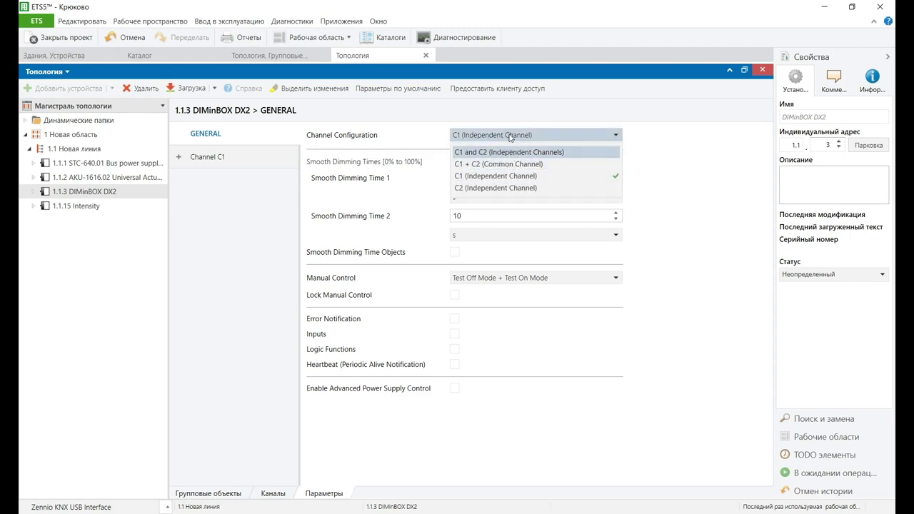
click(510, 136)
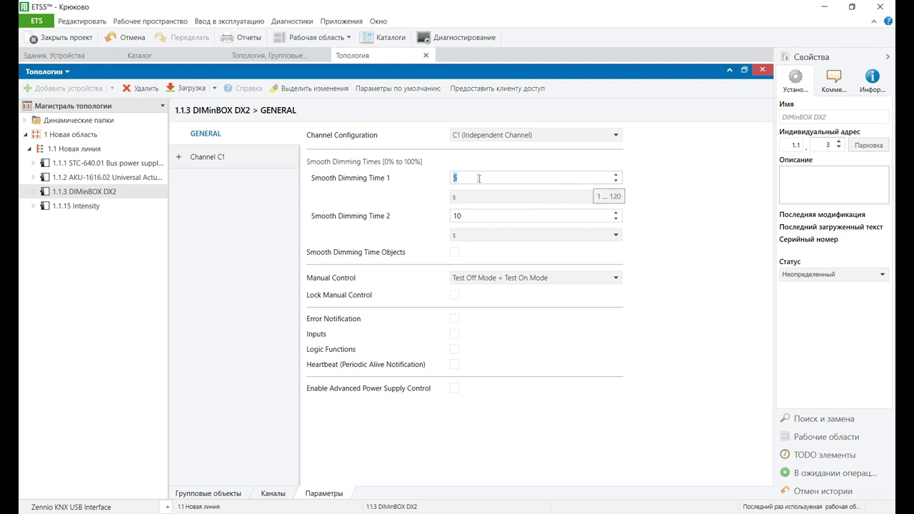
- Set Smooth Dimming Time 1 to 3 s and Smooth Dimming Time 2 to 6 s, and enable Smooth Dimming Time Objects
text(3)
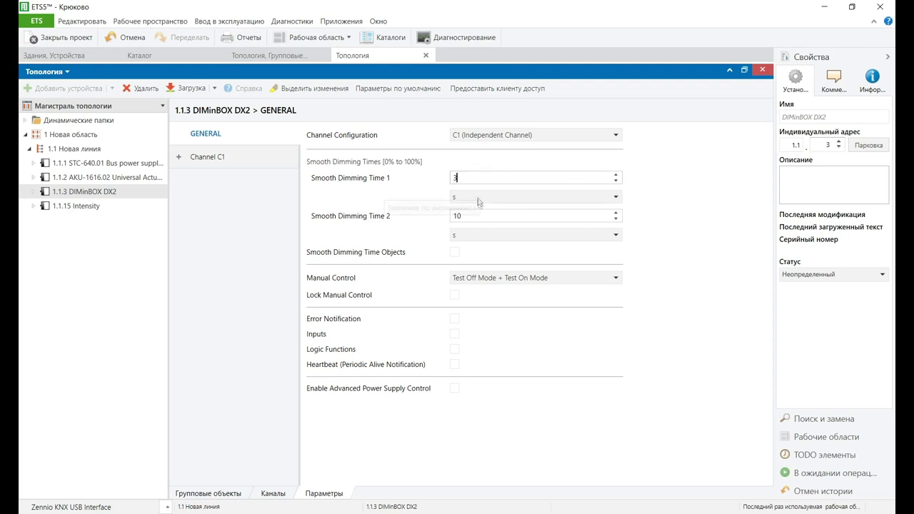
click(478, 216)
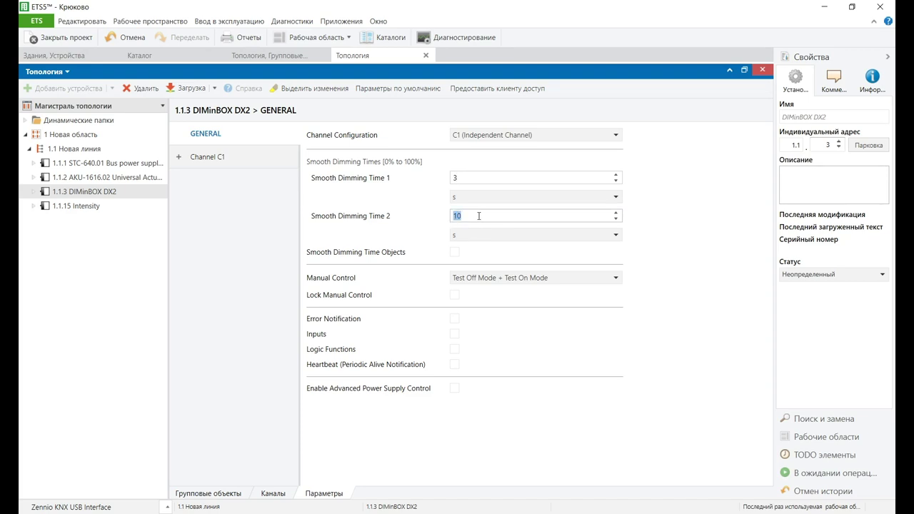
text(6)
click(455, 254)
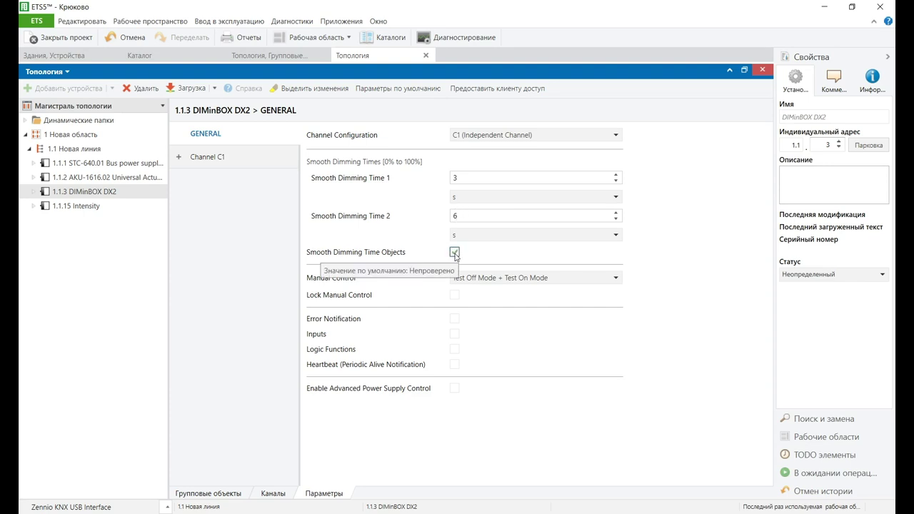
- Review the Manual Control options, keeping Test Off Mode + Test On Mode, and enable Error Notification
click(485, 282)
click(485, 282)
click(485, 282)
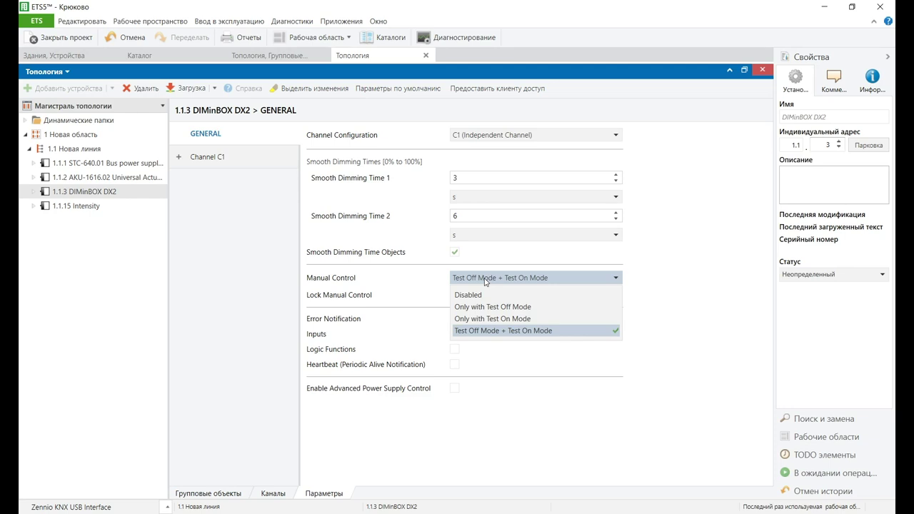
click(484, 281)
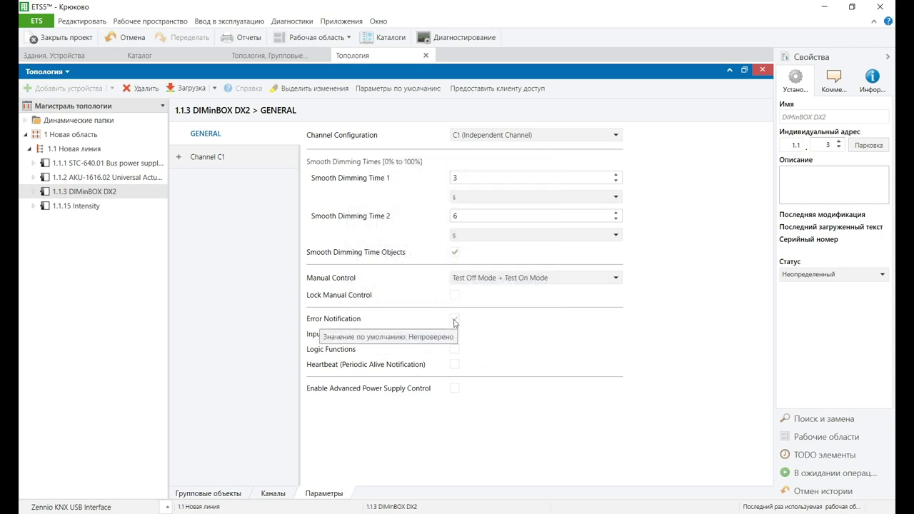
click(455, 320)
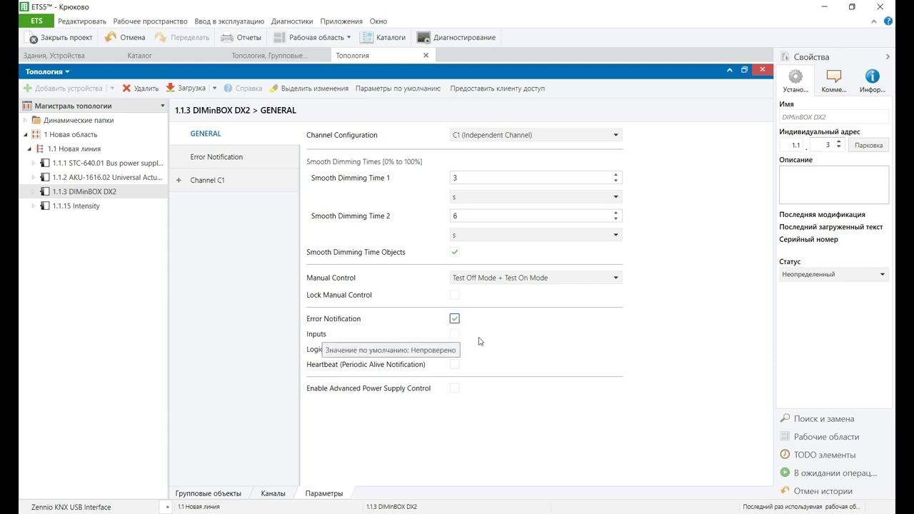
- Try the Inputs, Heartbeat and Enable Advanced Power Supply Control options, leaving all three disabled
click(456, 335)
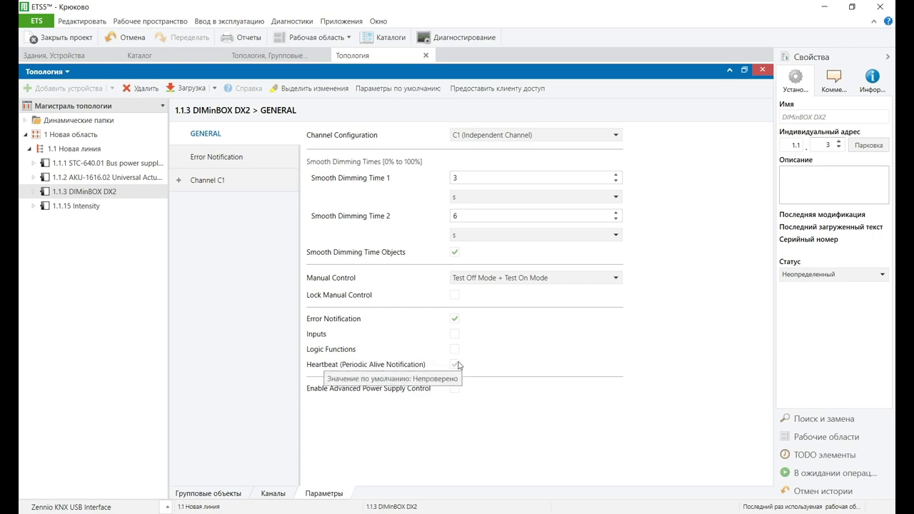
click(455, 369)
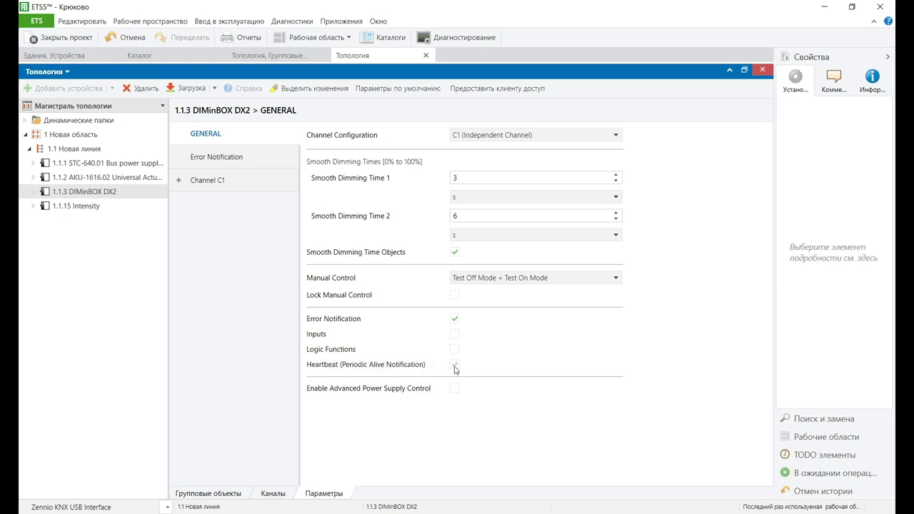
click(455, 367)
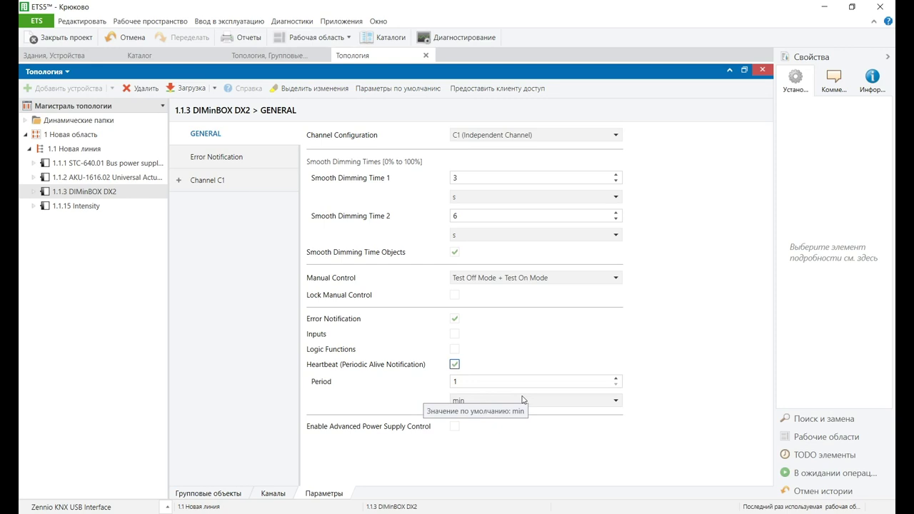
click(455, 366)
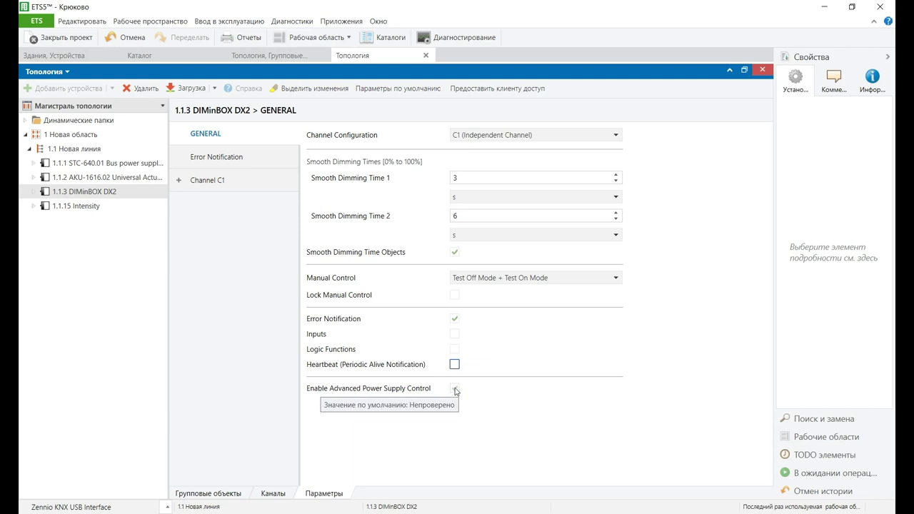
click(455, 390)
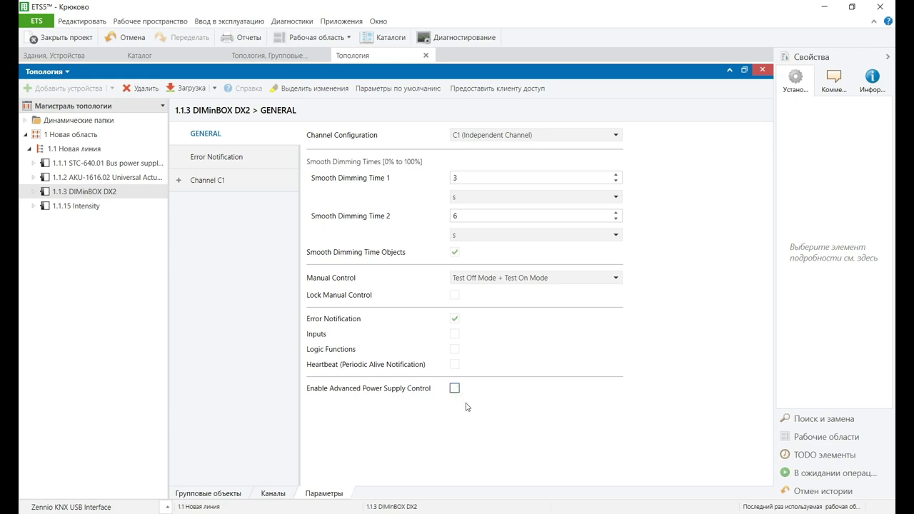
- Enable error notifications for Short Circuit, Overvoltage, Overheating, Anomalous Frequency, Power Supply Failure and Wrong Load Type Selection
click(221, 157)
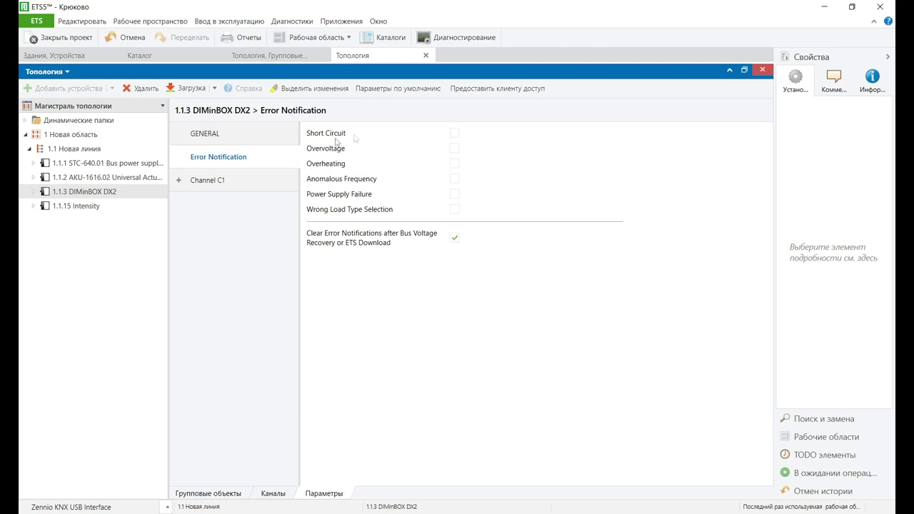
click(455, 134)
click(454, 149)
click(455, 166)
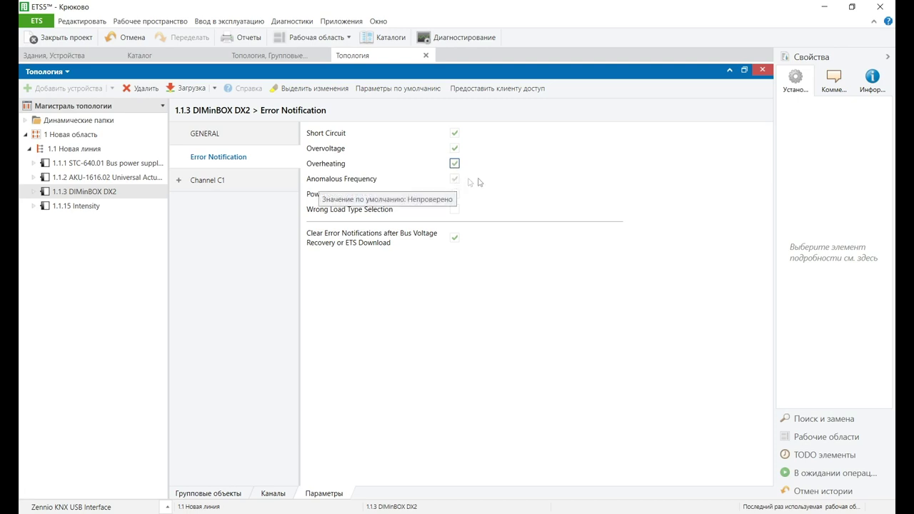
click(455, 179)
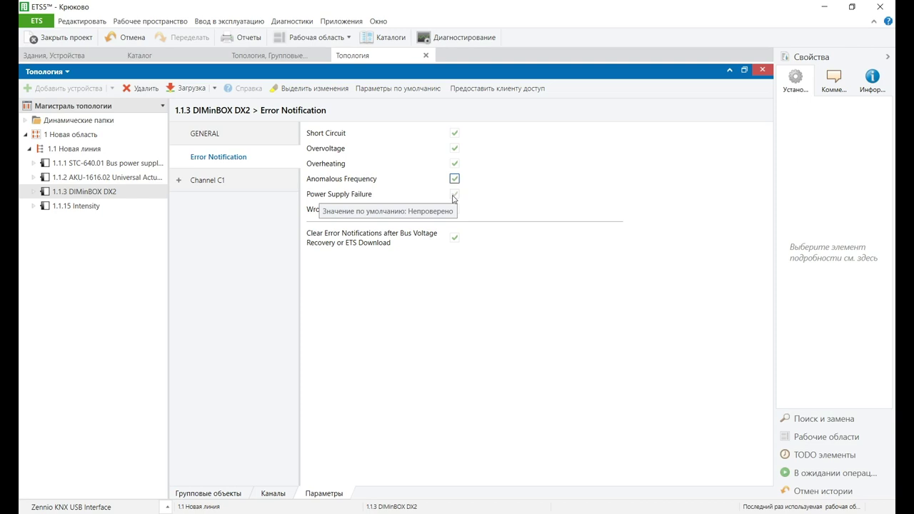
click(454, 196)
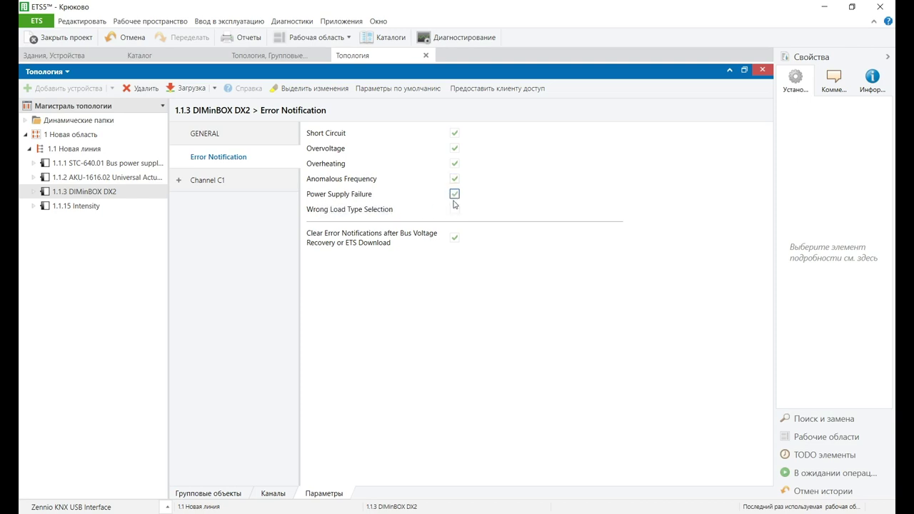
click(455, 210)
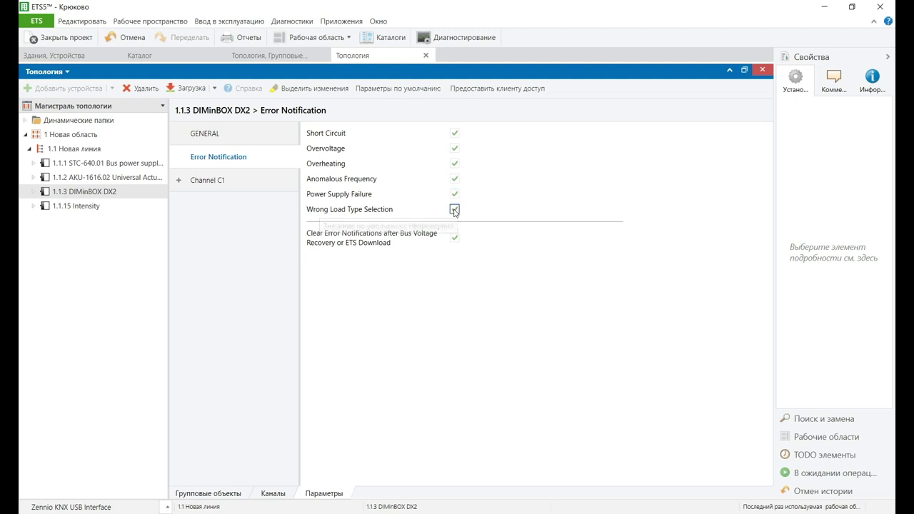
click(454, 210)
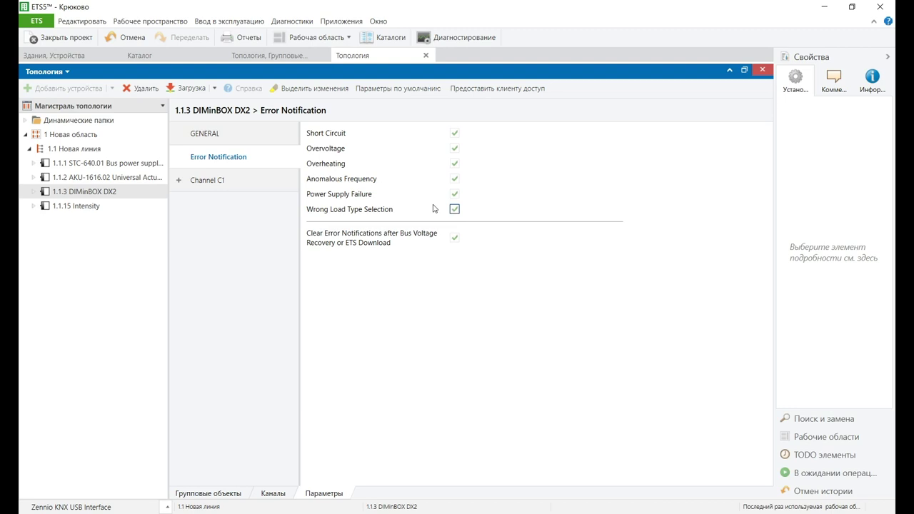
- Open the dimming parameters of Channel C1 and compare the Automatic and Manual Selection load modes for the RCL load type
click(204, 186)
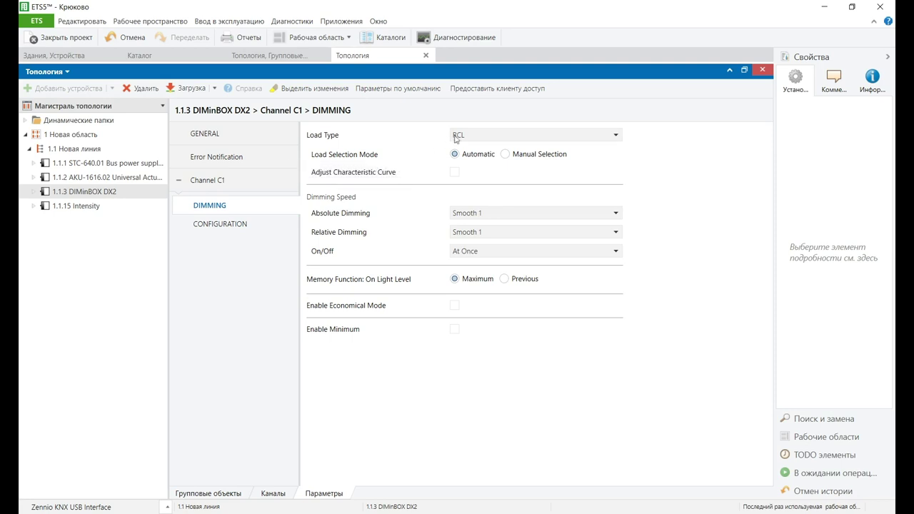
click(606, 137)
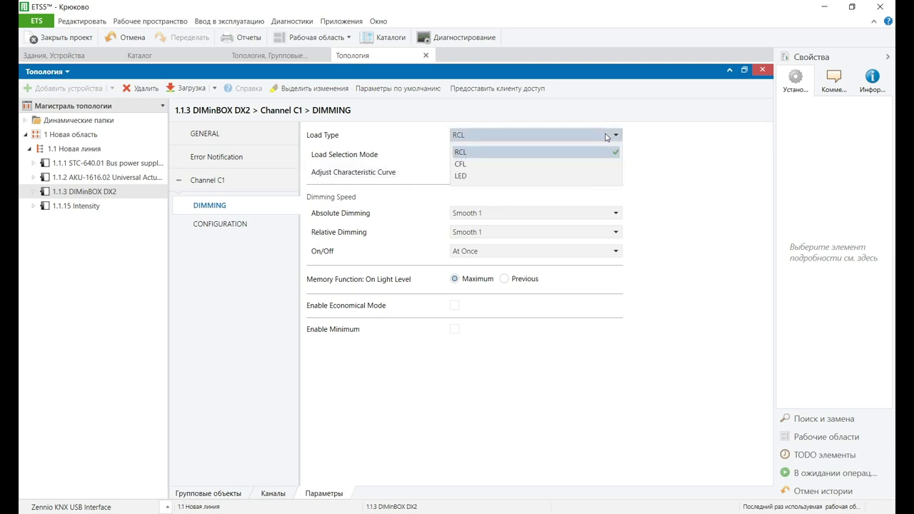
click(567, 151)
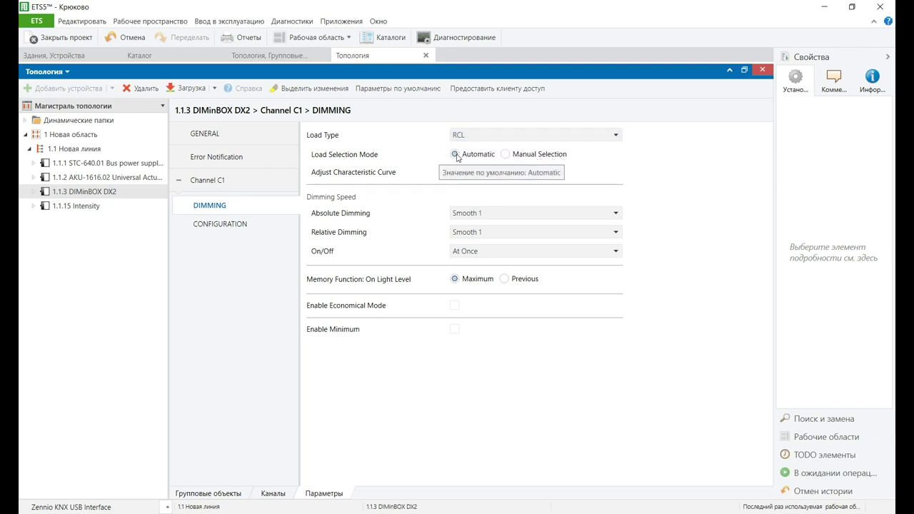
click(509, 156)
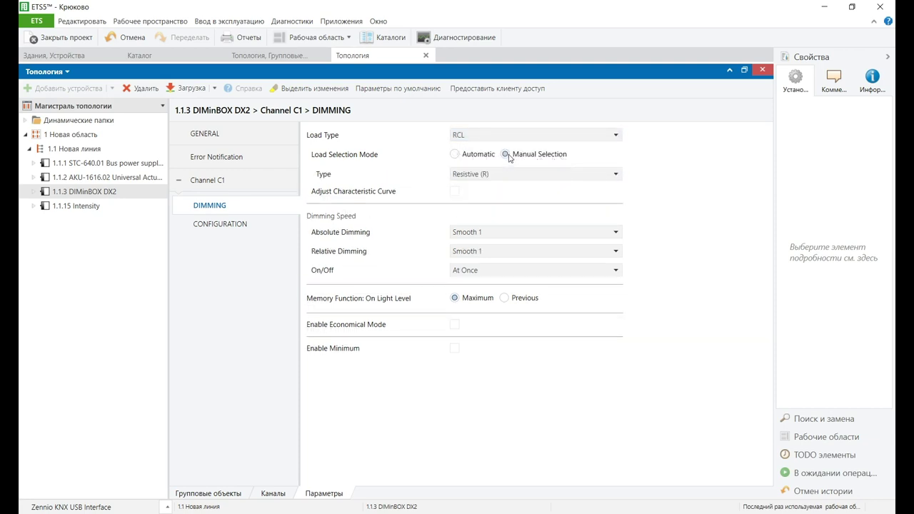
click(457, 155)
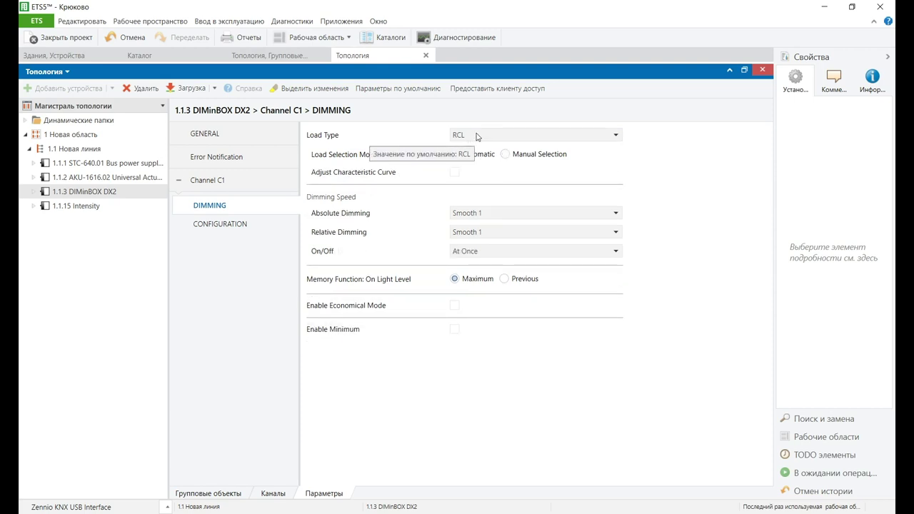
- Set the load type of Channel C1 to LED and review the dimming pattern options, keeping Linear
click(475, 136)
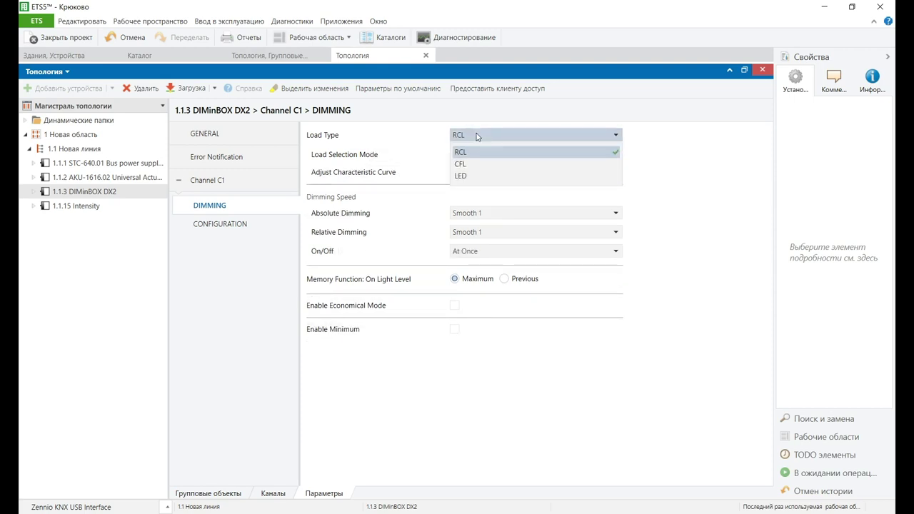
click(470, 176)
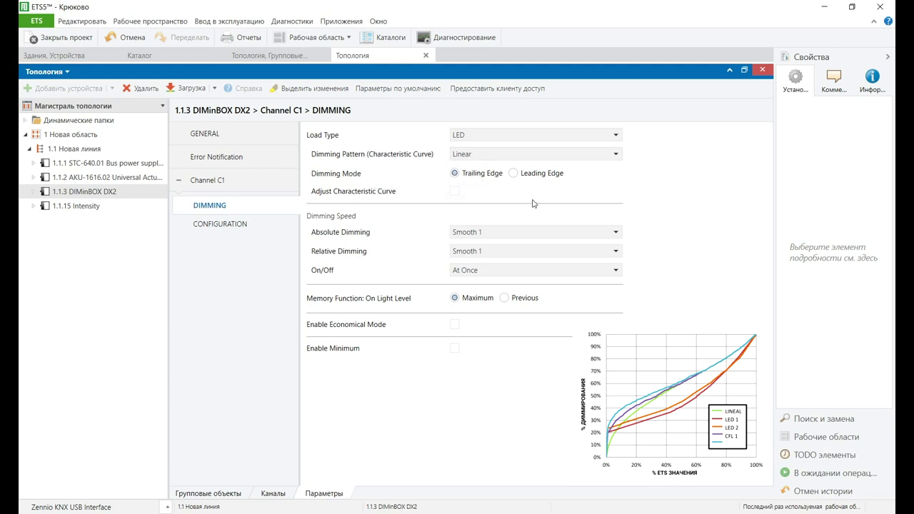
click(490, 157)
click(490, 158)
click(490, 158)
click(490, 159)
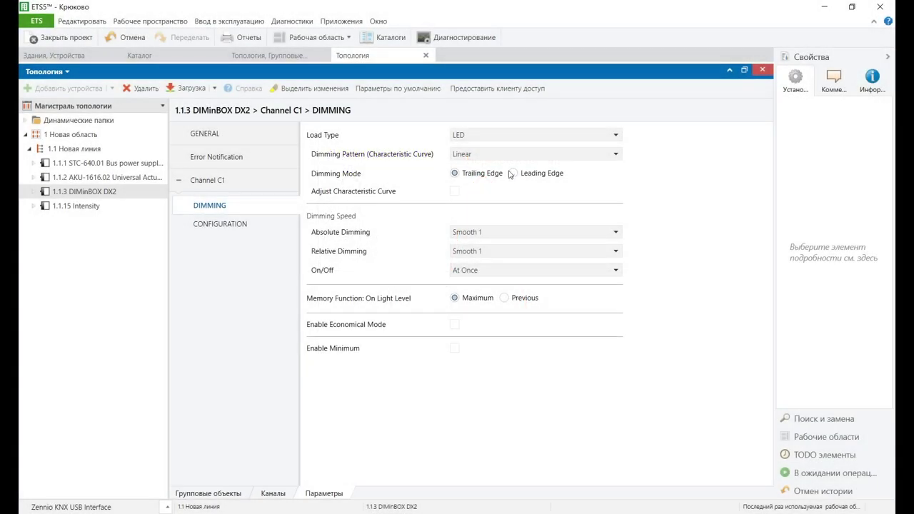
- Keep the Trailing Edge dimming mode, enable Adjust Characteristic Curve for Channel C1, and view the curve's parameters
click(514, 174)
click(454, 193)
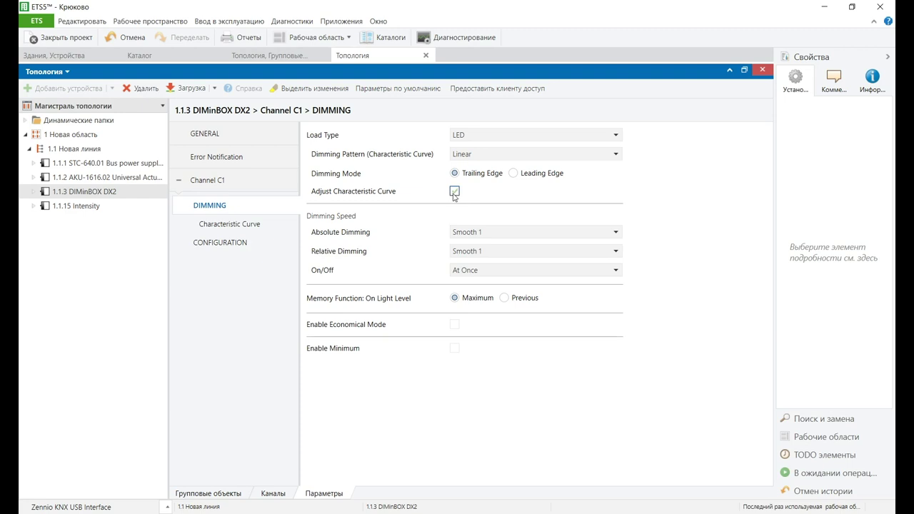
click(262, 225)
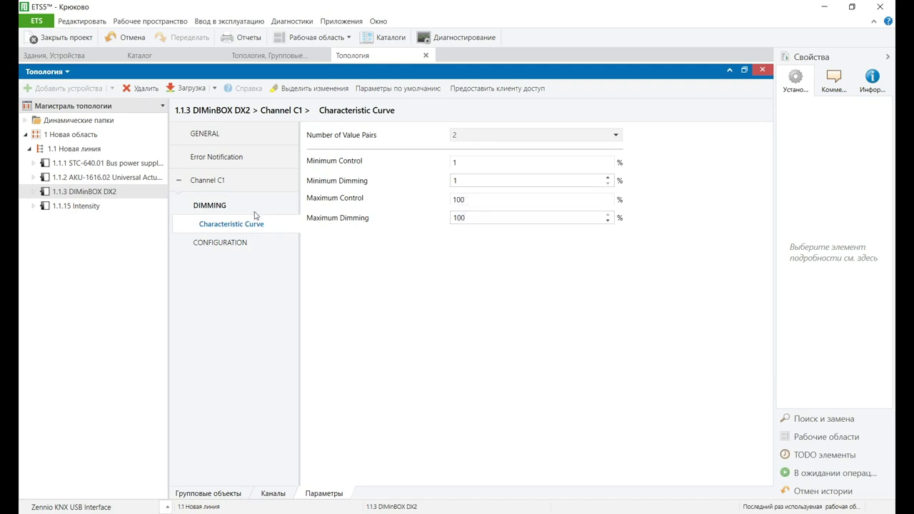
click(232, 208)
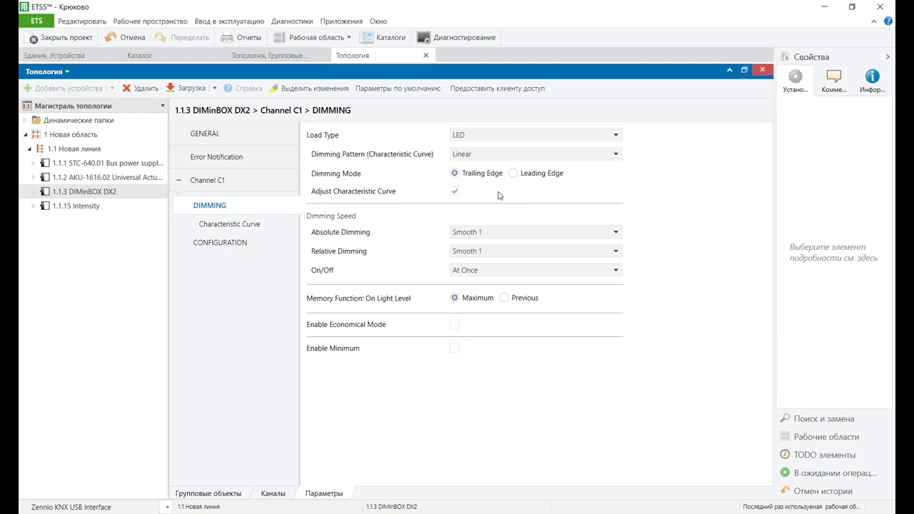
- Set the characteristic curve's Number of Value Pairs to 4 and go through its Control and Dimming value fields
click(255, 226)
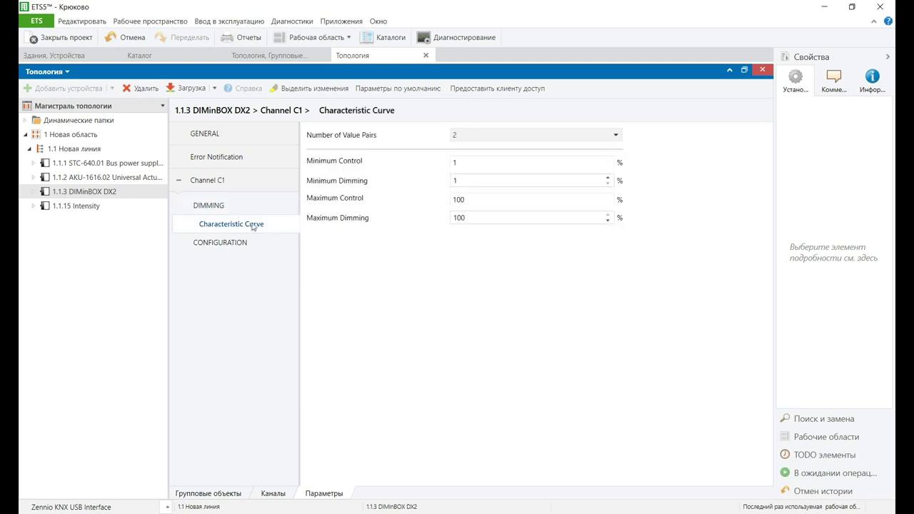
click(485, 135)
click(477, 178)
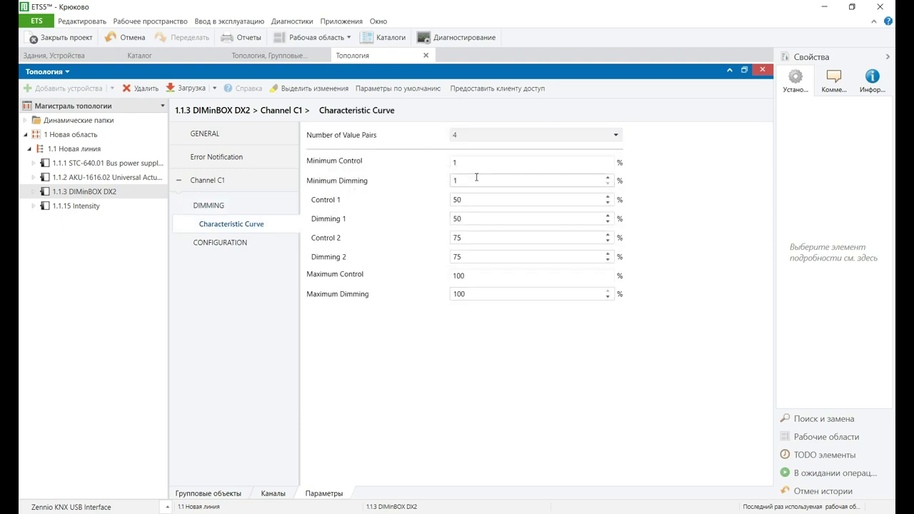
click(478, 199)
click(484, 219)
click(484, 238)
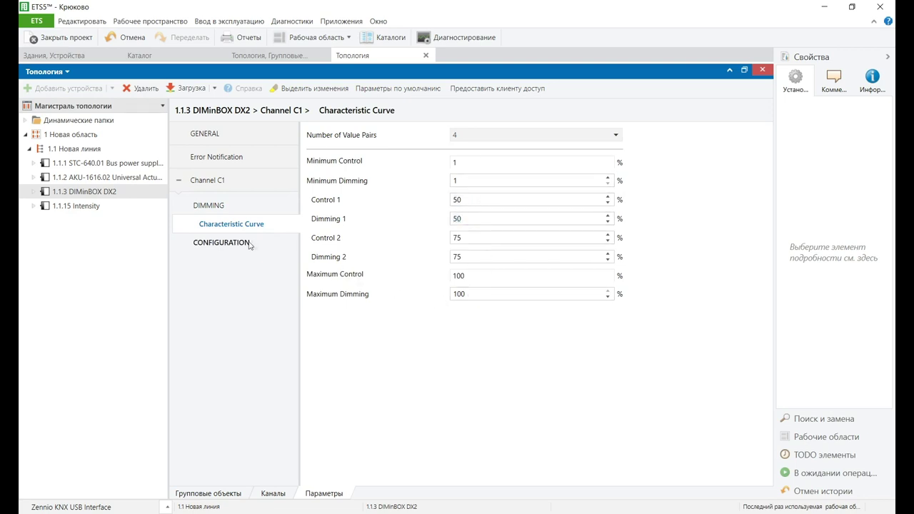
- Return to Channel C1's dimming parameters and examine the Absolute and Relative Dimming speed options and Button 2's Dimming Step options
click(210, 205)
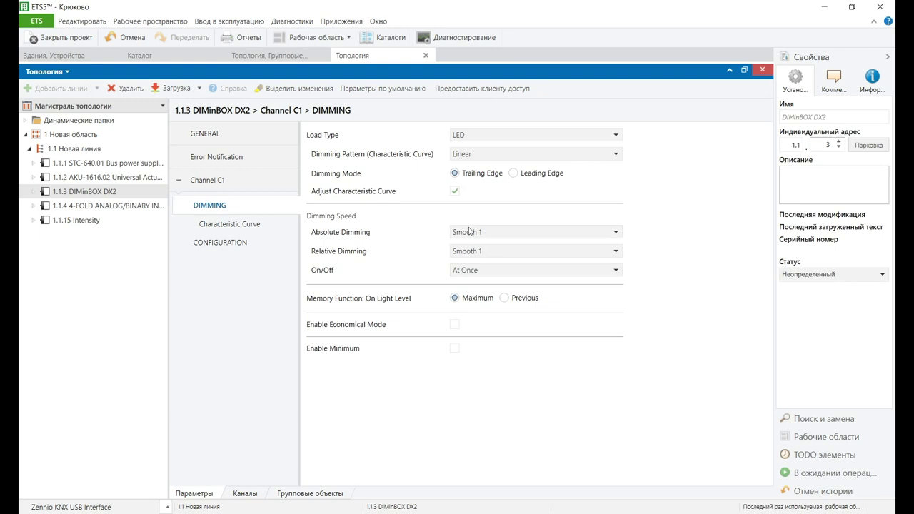
click(496, 236)
click(498, 238)
click(497, 252)
click(497, 250)
click(676, 261)
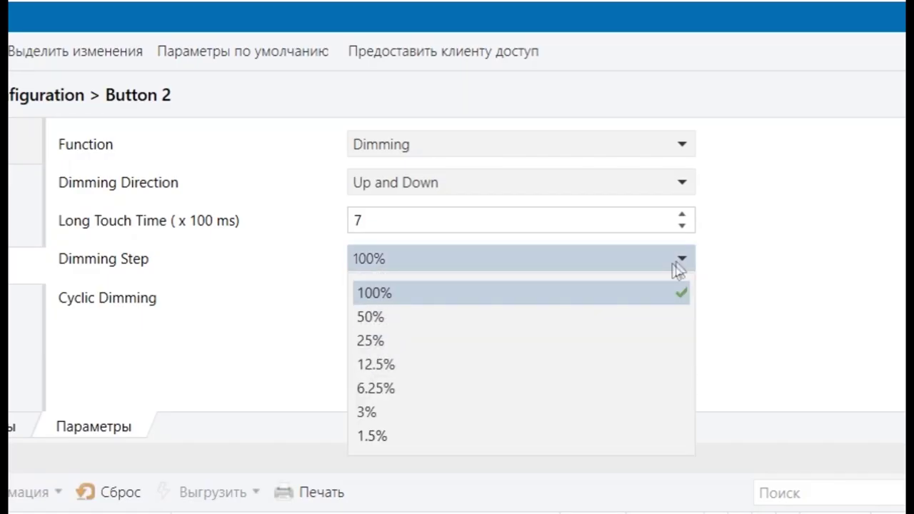
click(504, 296)
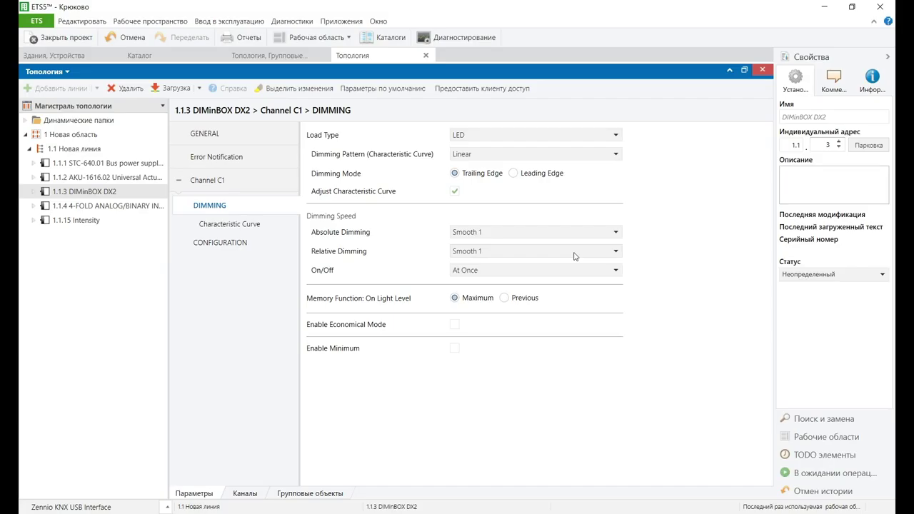
- Keep Absolute Dimming at Smooth 1, set Relative Dimming to Smooth 2 and keep On/Off at At Once
click(561, 235)
click(561, 234)
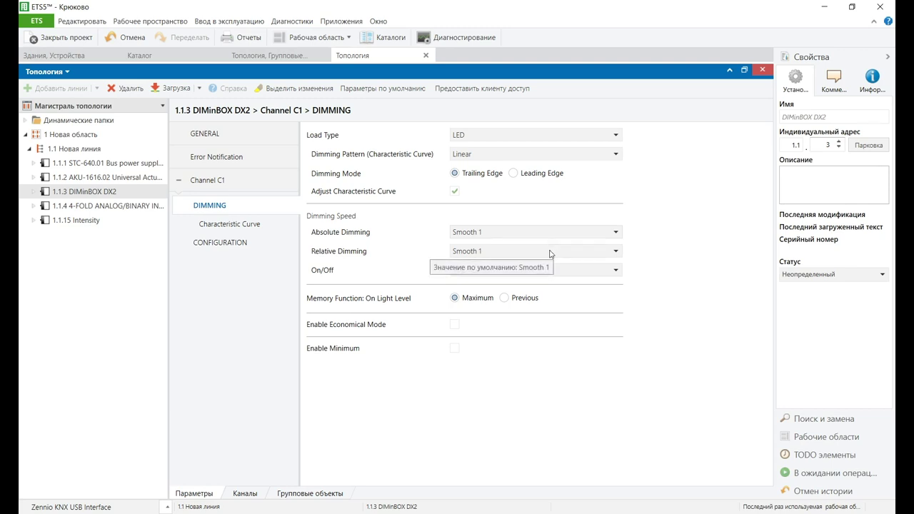
click(550, 254)
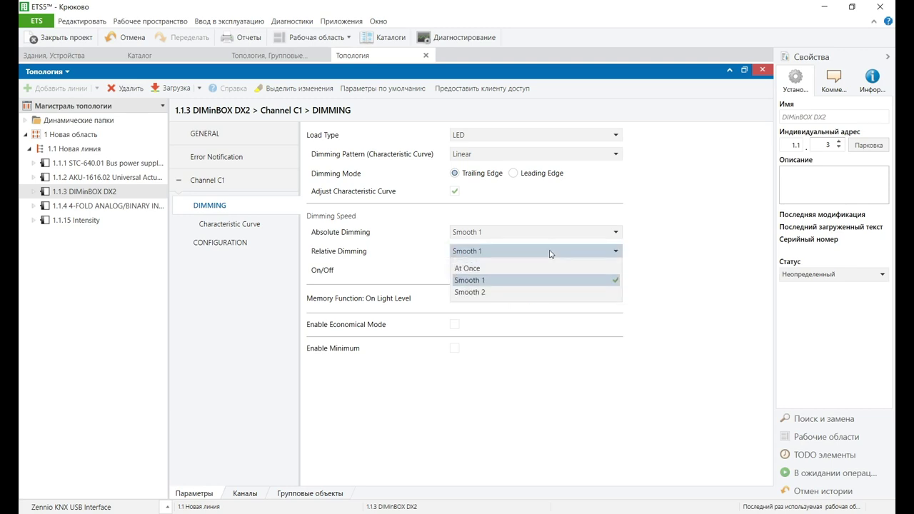
click(488, 293)
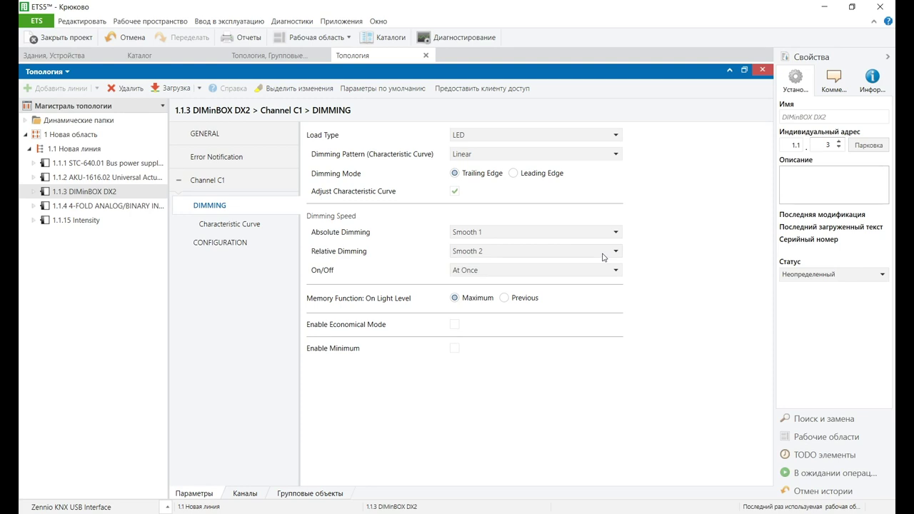
click(561, 276)
click(561, 276)
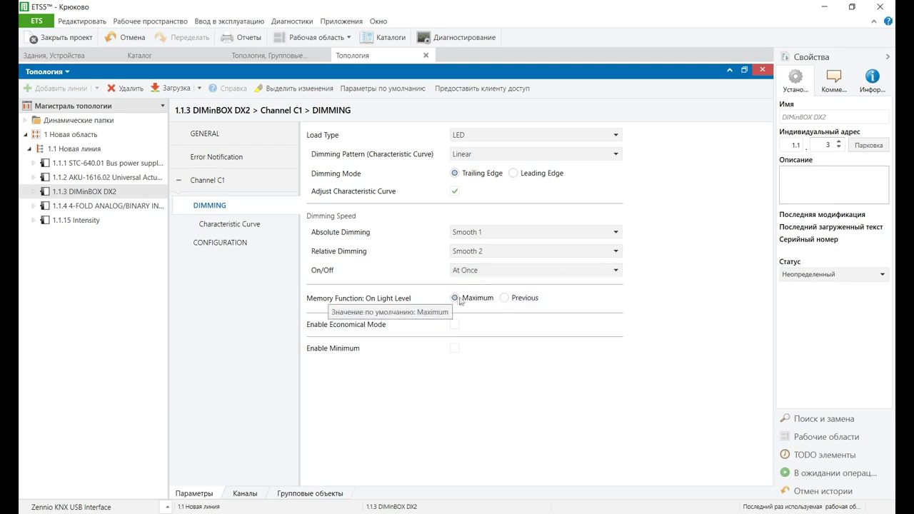
- Try the Previous memory function with Overwrite the Memory Value, and return the On Light Level to Maximum
click(504, 298)
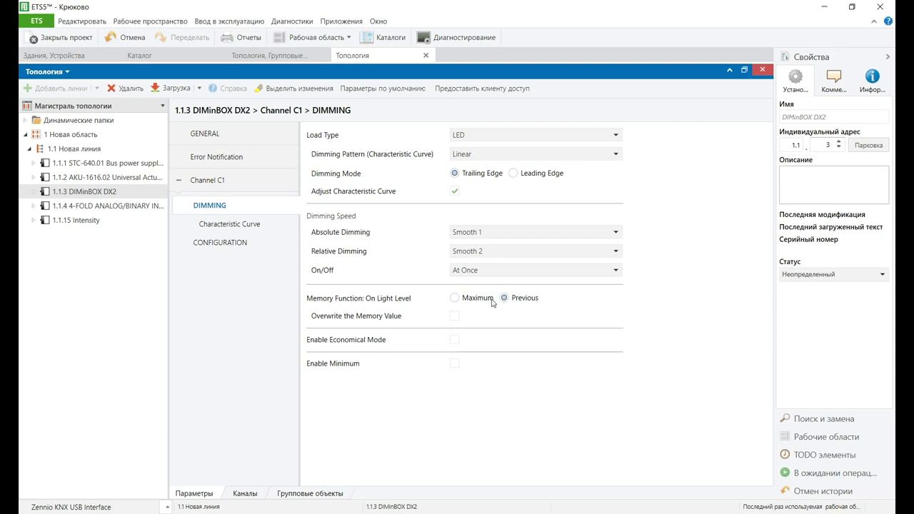
click(455, 318)
click(456, 301)
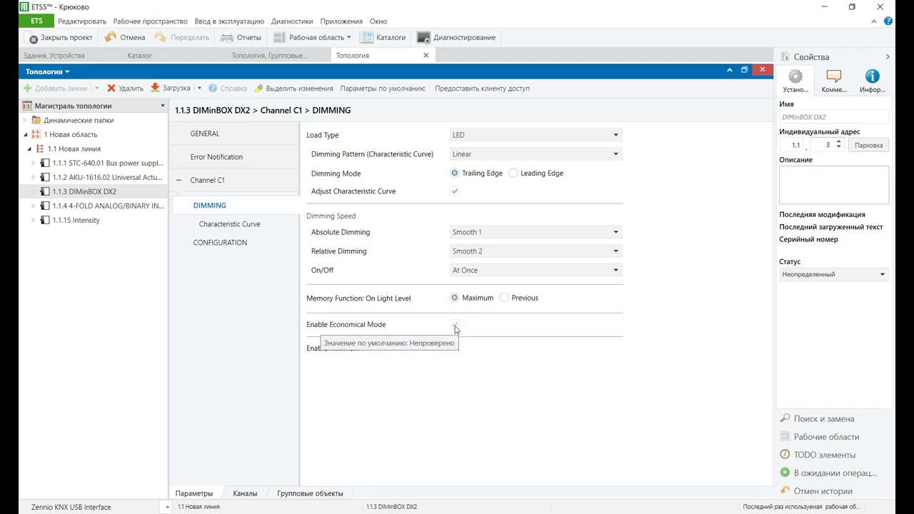
- Enable Economical Mode for Channel C1, keeping its Maximum Dimming Value at 80%
click(456, 327)
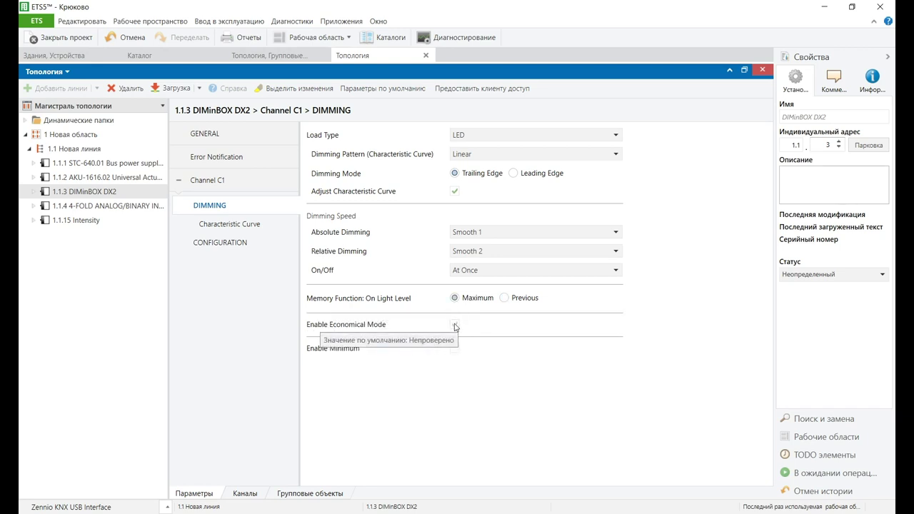
click(455, 327)
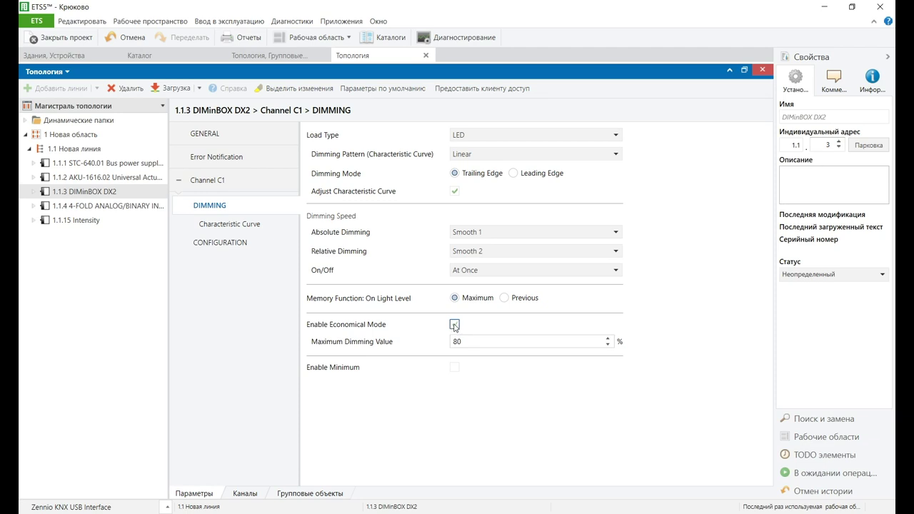
key(Tab)
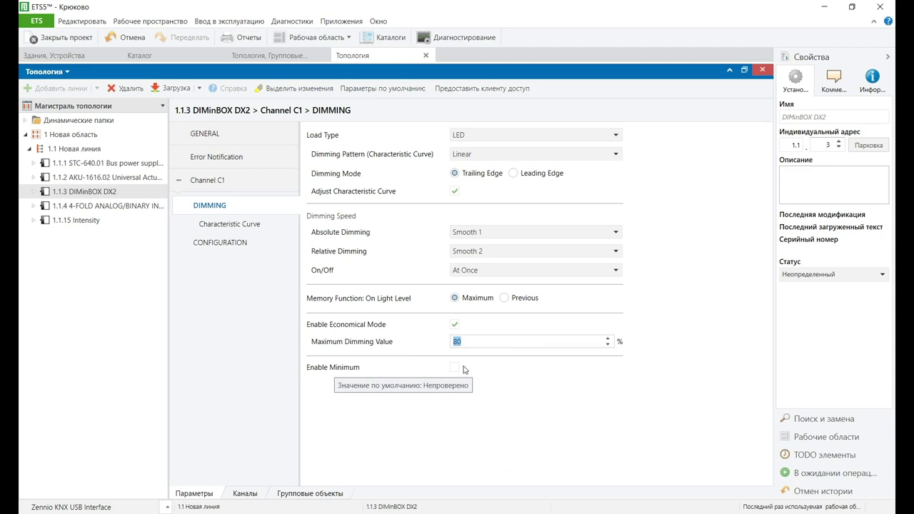
- Try the Enable Minimum option with a Minimum Dimming Value of 10%, and disable it again
click(455, 367)
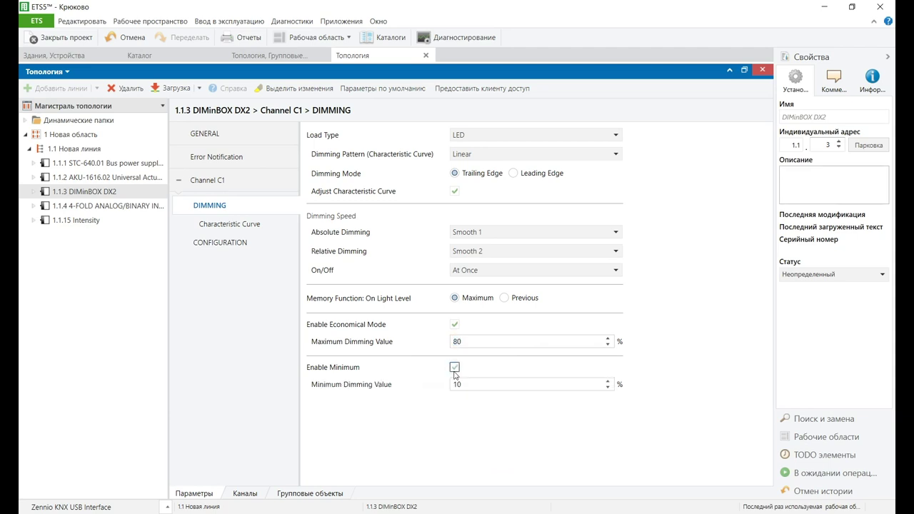
double_click(472, 387)
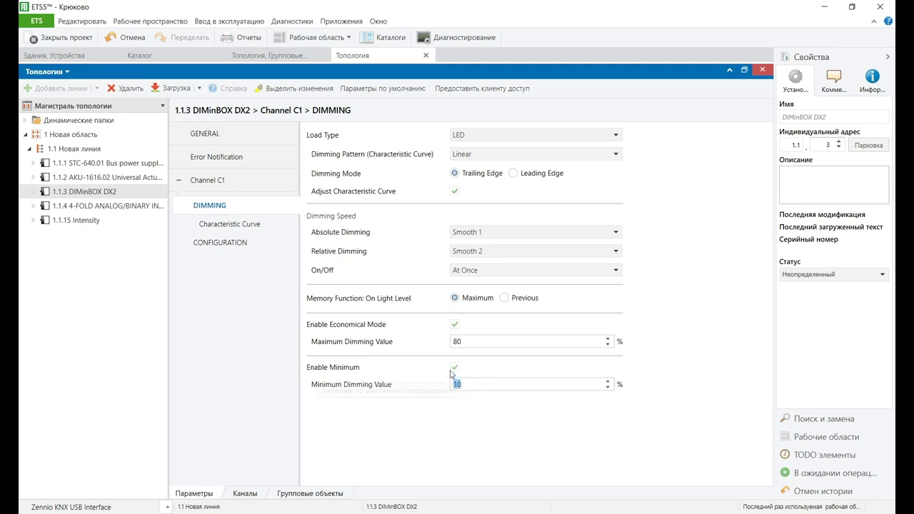
click(454, 367)
- In Channel C1's configuration, enable Status Objects and Scenes/Sequences and set Initialization Settings to Custom
click(220, 243)
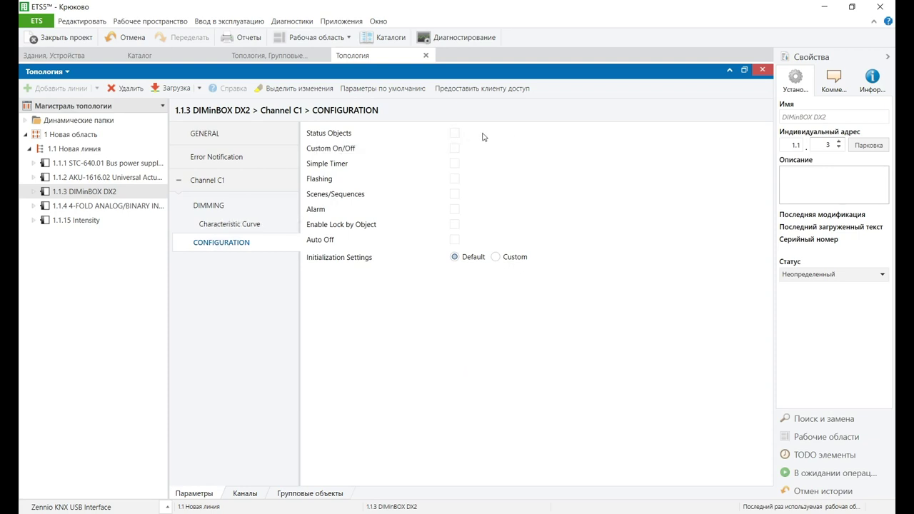
click(455, 133)
click(299, 494)
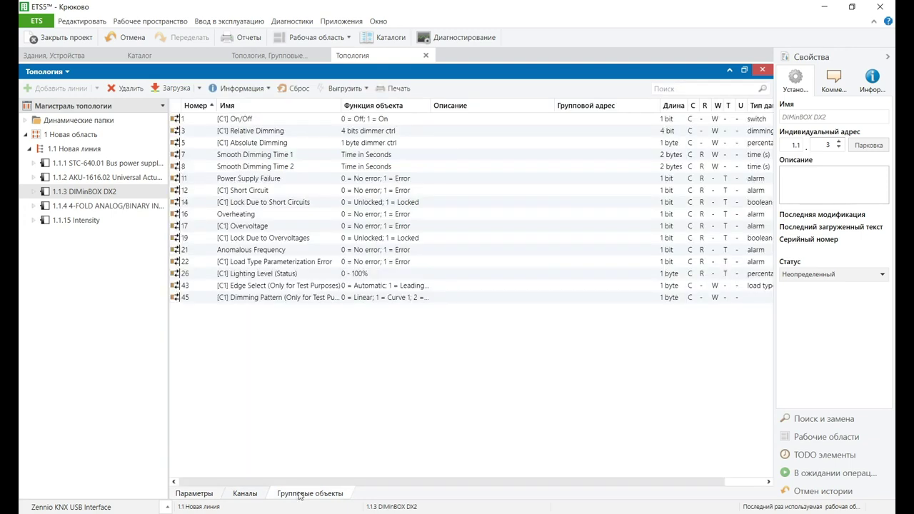
click(192, 495)
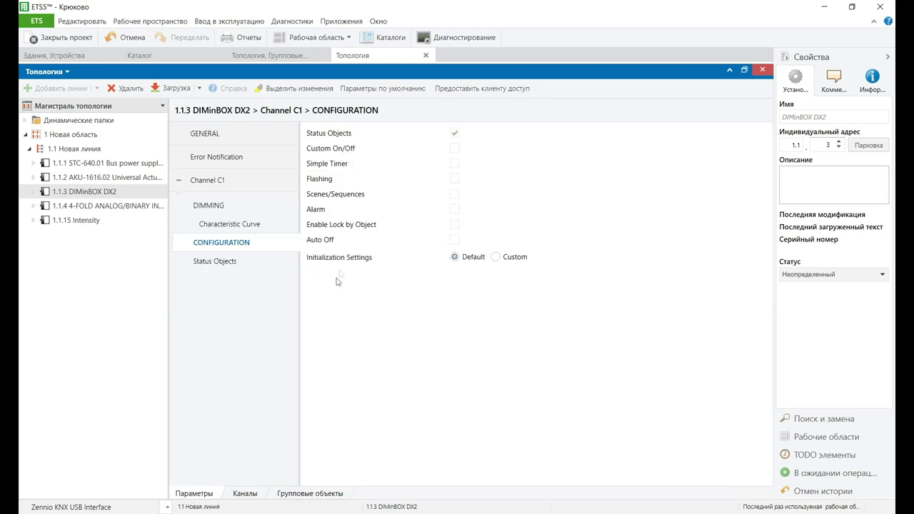
click(455, 195)
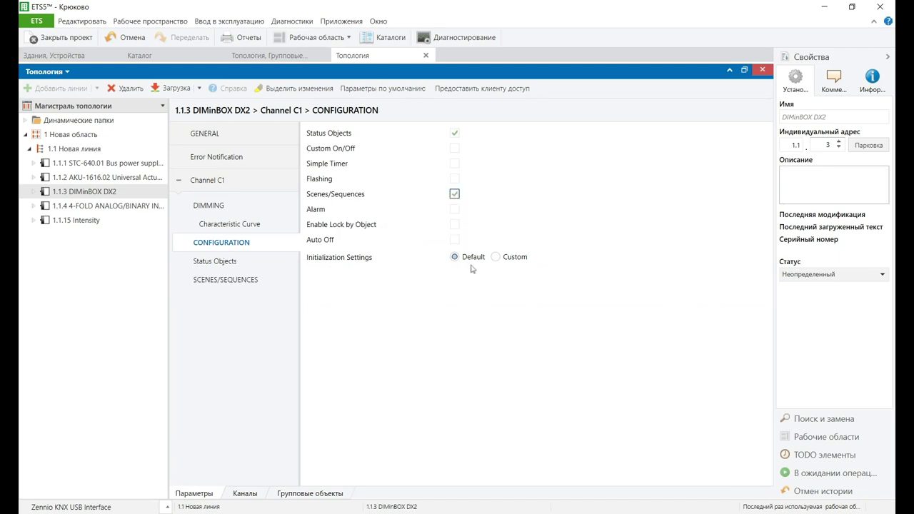
click(494, 258)
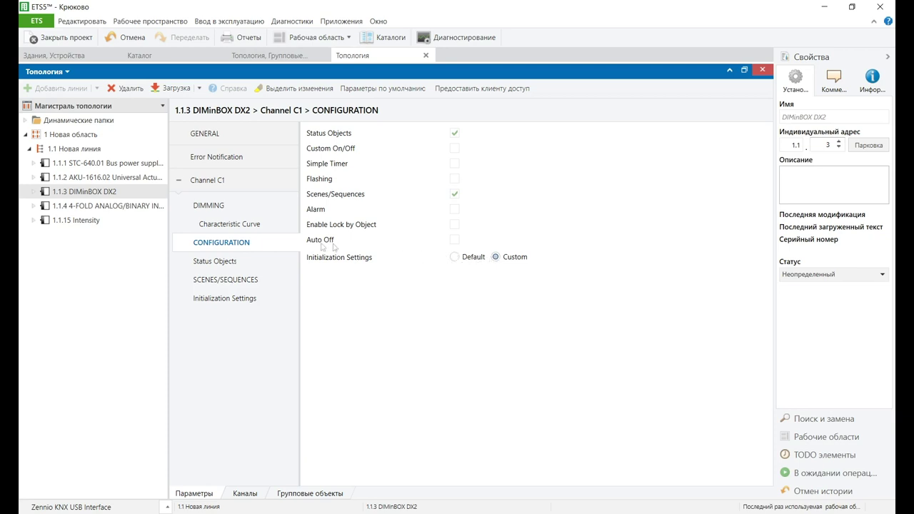
- Enable Send On/Off Status and Send Lighting Level Status (%) During the Dimming, keeping the Sending Period at 1 s
click(217, 262)
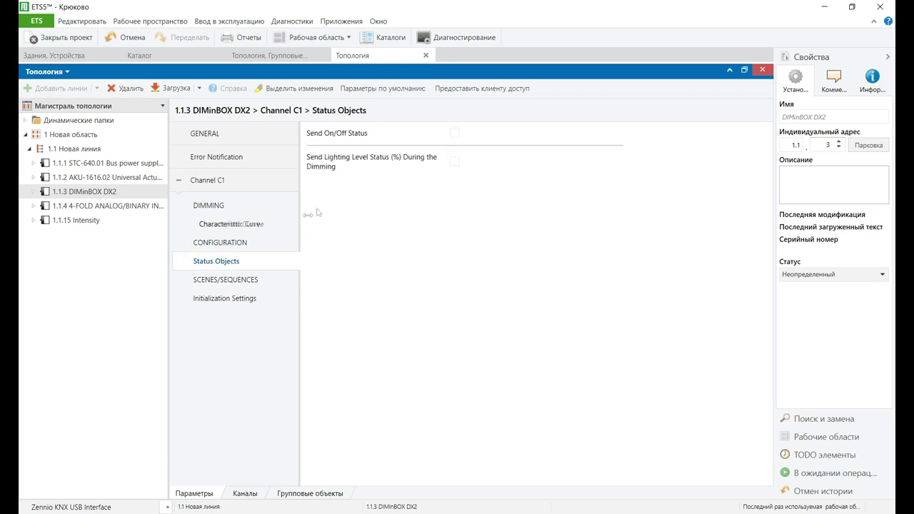
click(455, 134)
click(461, 162)
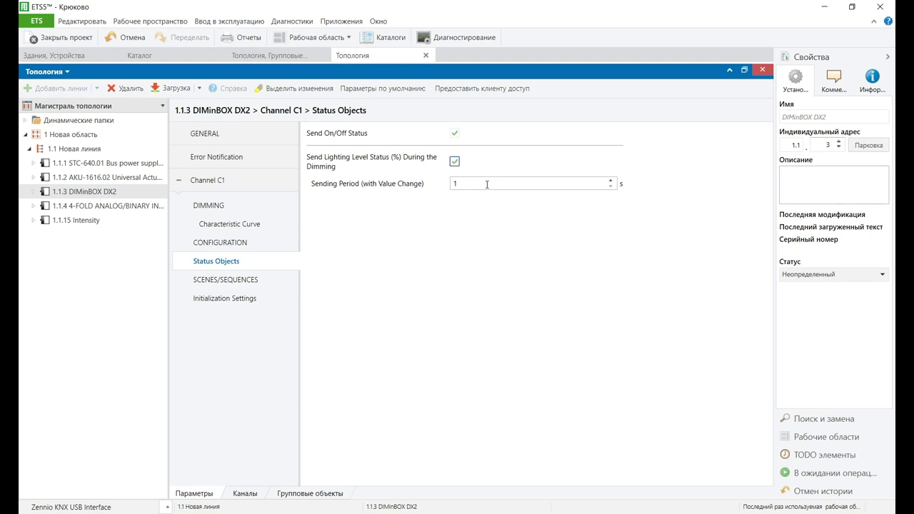
click(487, 184)
- For bus voltage recovery on Channel C1, set the Initial Status to Previous and enable Send Status with a 2 s delay
click(229, 299)
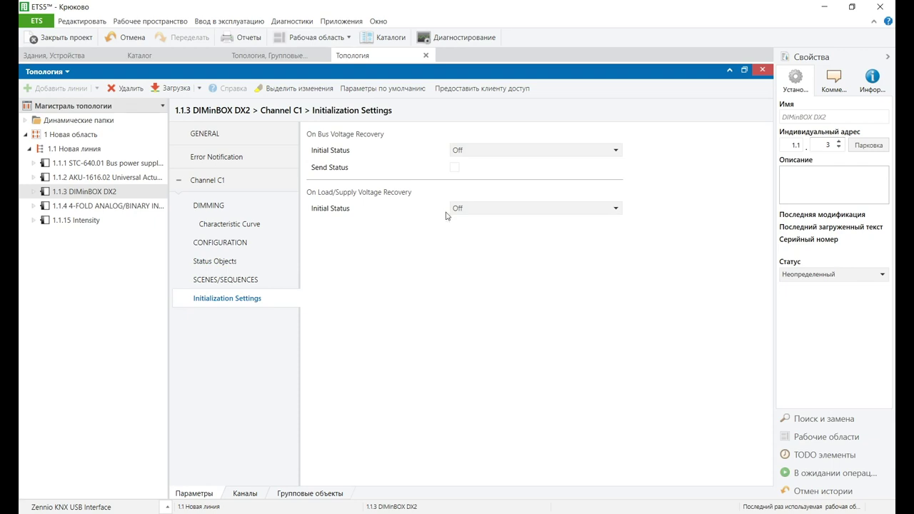
click(520, 152)
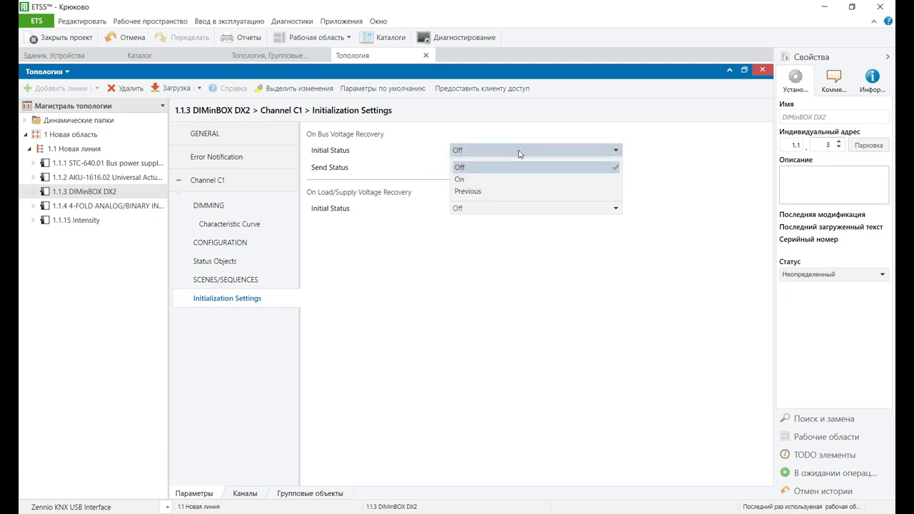
click(483, 191)
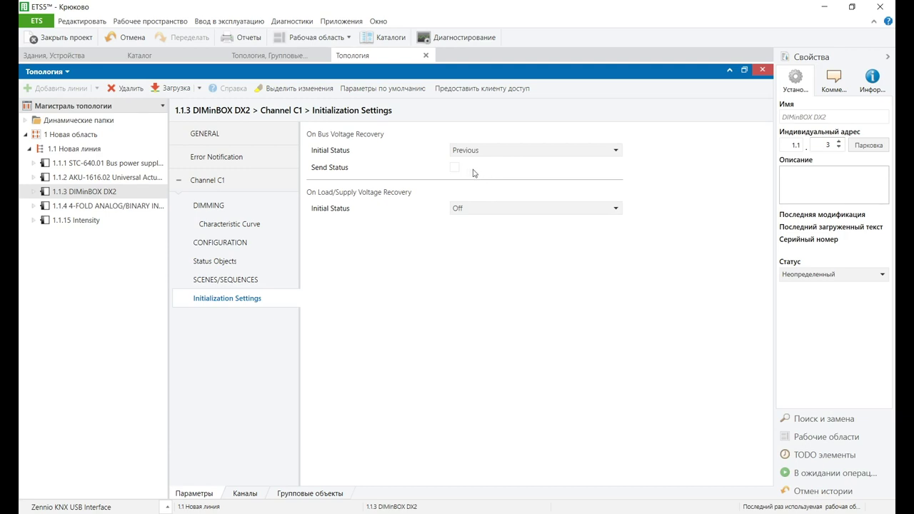
click(455, 167)
click(485, 183)
text(2)
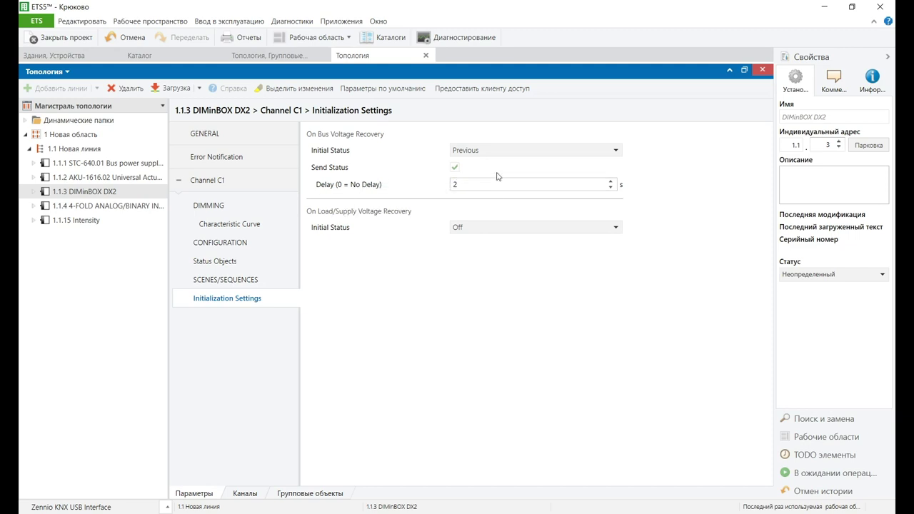
- Set the Initial Status on load/supply voltage recovery to Previous and check the dimmer's group object list
click(486, 228)
click(474, 268)
click(307, 495)
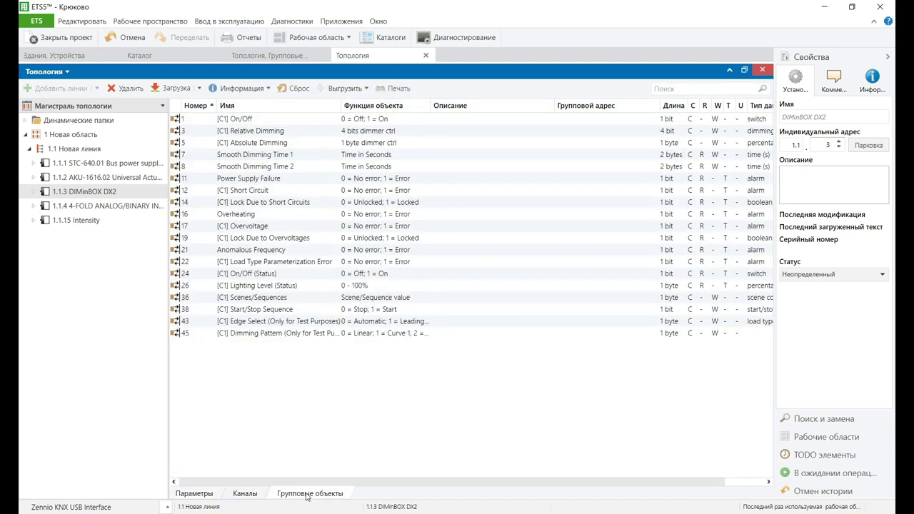
- Start adding group addresses to the 1/1 Light control group, naming the first L3 Sw ctrl and using the append option for address generation
click(290, 60)
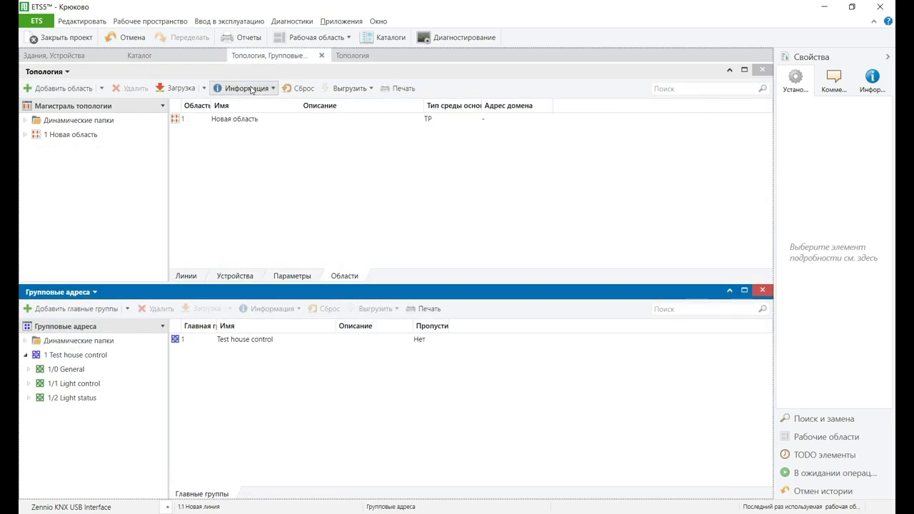
click(26, 386)
click(73, 386)
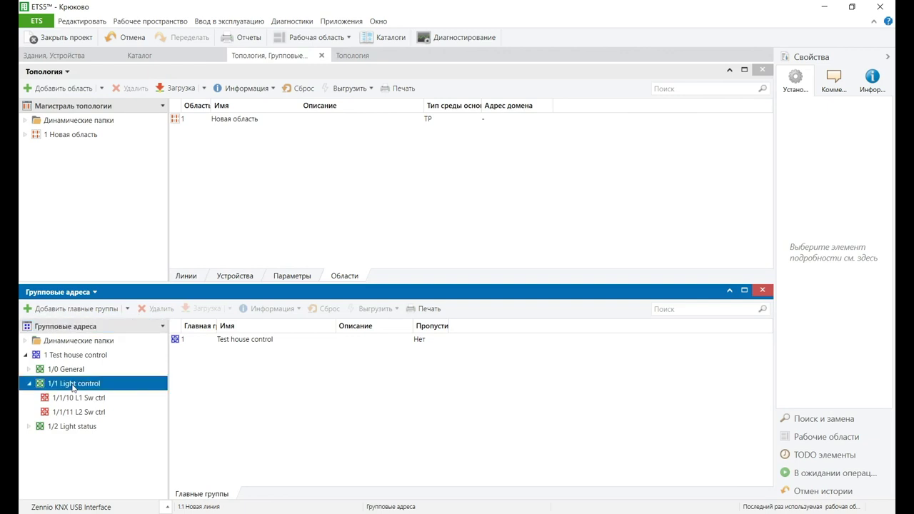
right_click(73, 385)
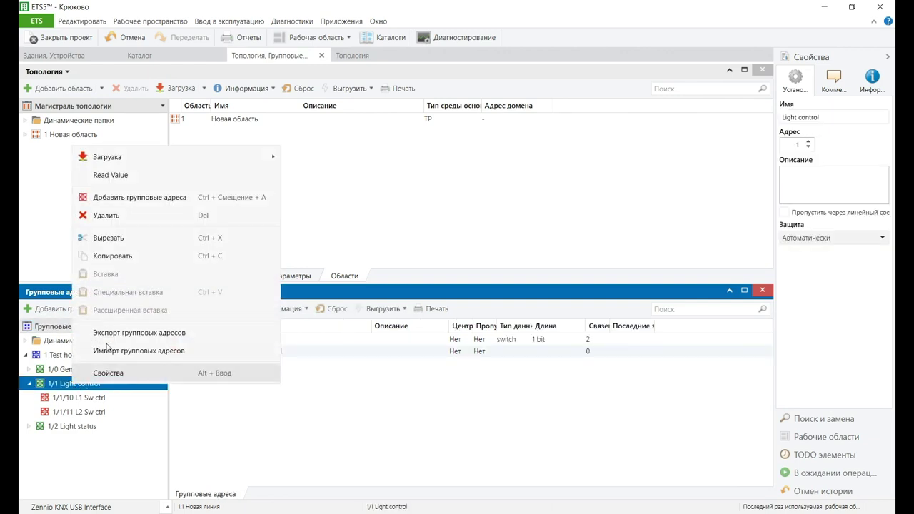
click(131, 198)
click(338, 295)
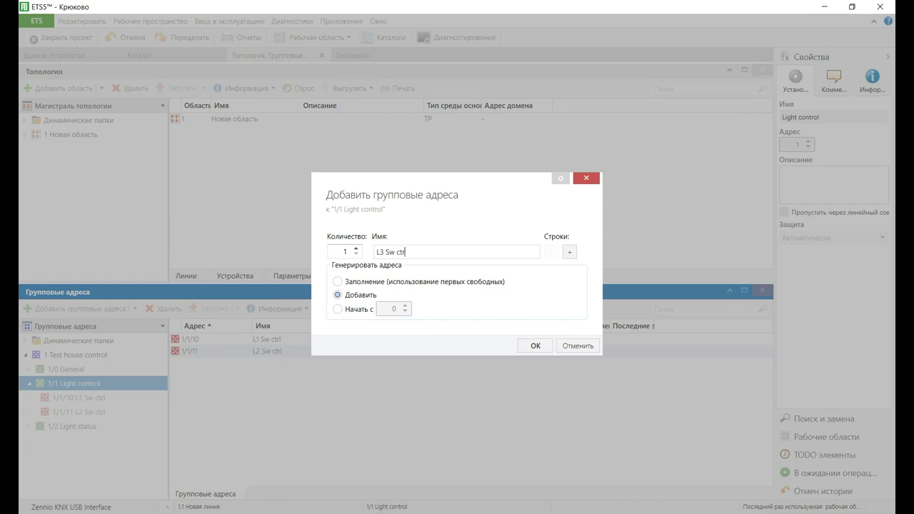
- Add a second group address row named L3 Dim ctrl
click(569, 251)
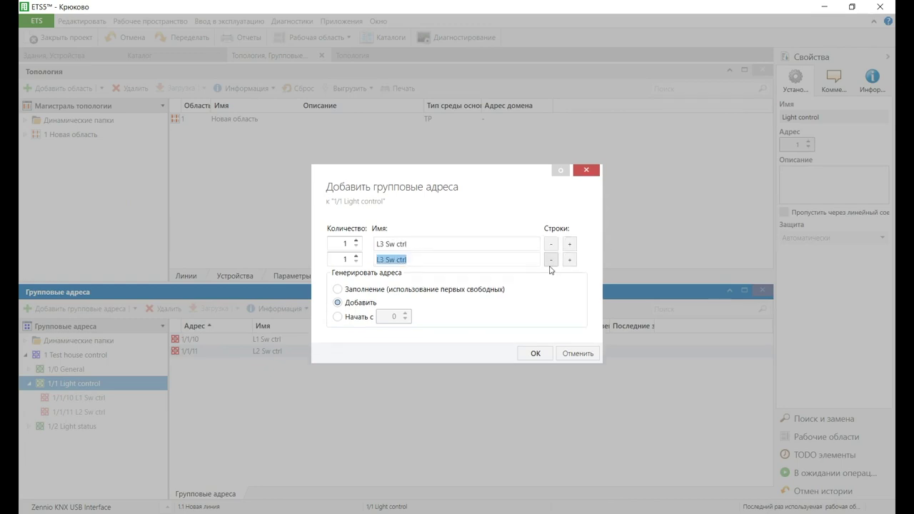
click(394, 262)
key(BackSpace)
key(BackSpace)
text(Dim)
- Add a third group address row named L3 Val ctrl and create the three addresses in Light control
click(570, 259)
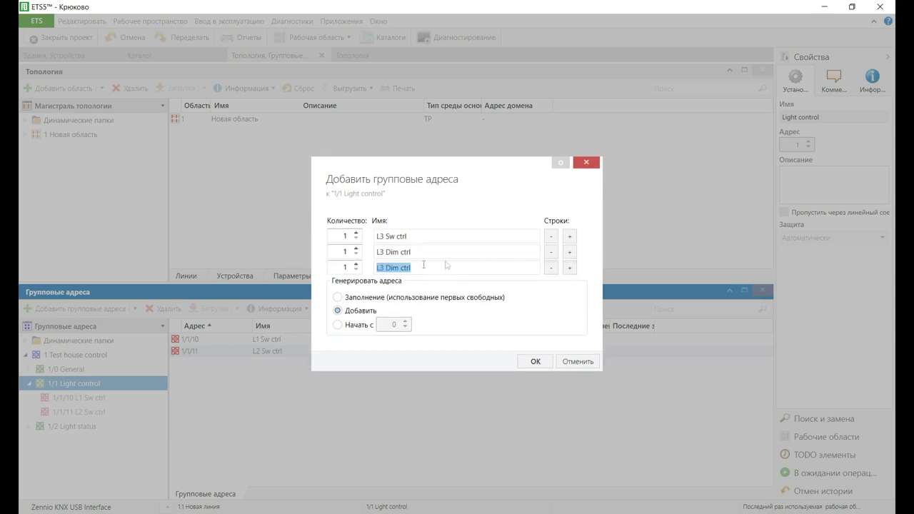
click(398, 267)
key(BackSpace)
key(BackSpace)
key(BackSpace)
text(Val)
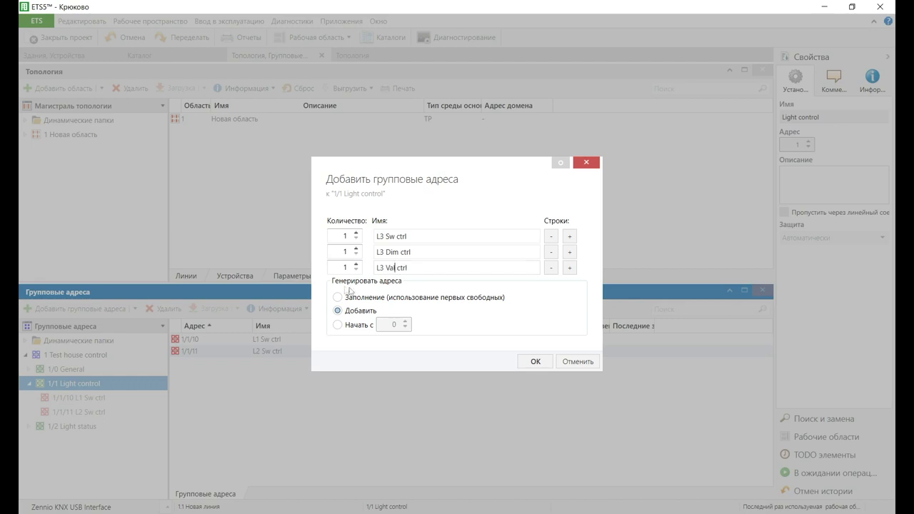
click(535, 362)
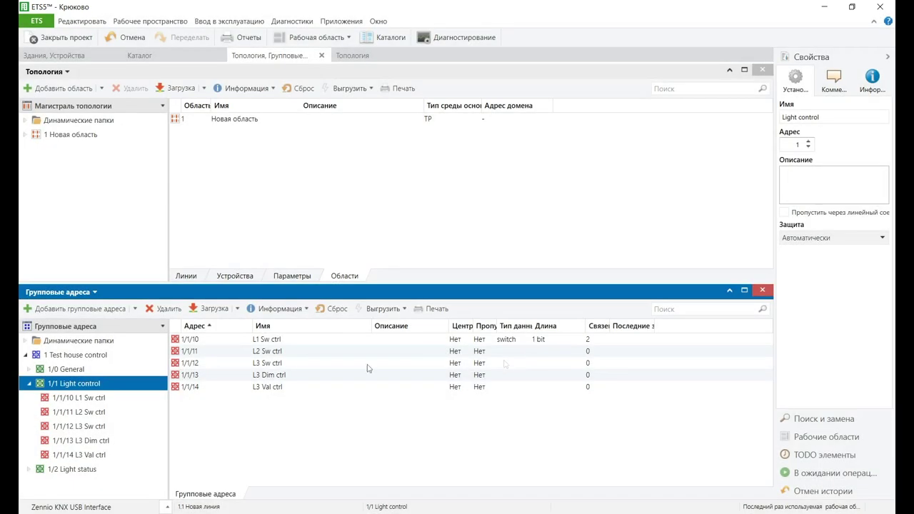
- Append three group addresses named L3 Sw st, _ and L3 Val st to the 1/2 Light status group and expand the group
click(84, 470)
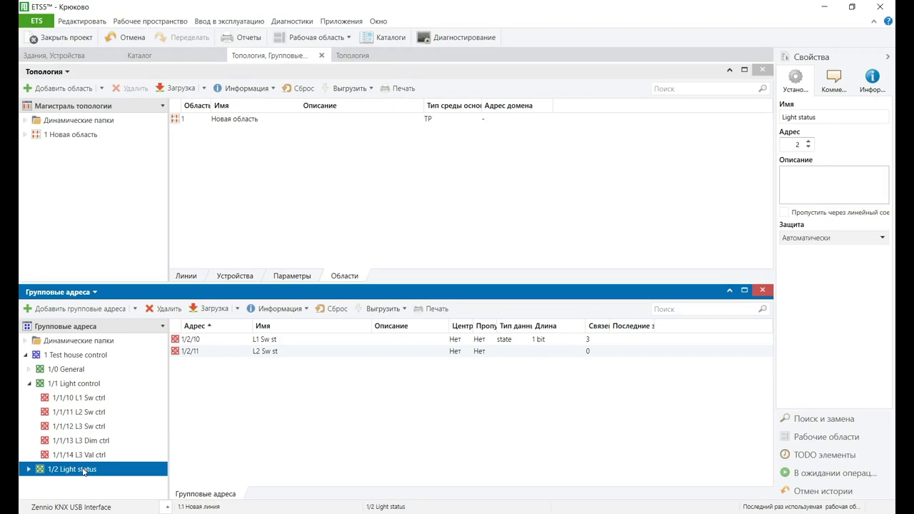
right_click(84, 469)
click(147, 281)
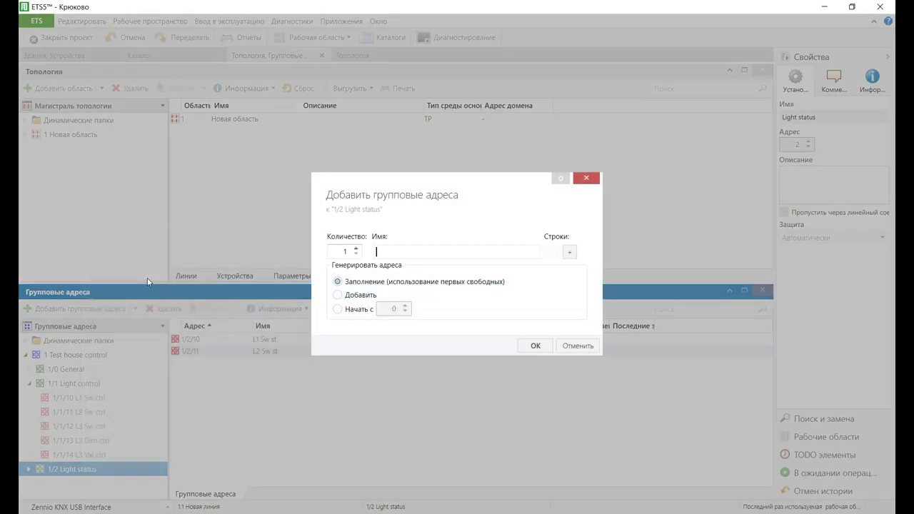
click(339, 295)
click(569, 252)
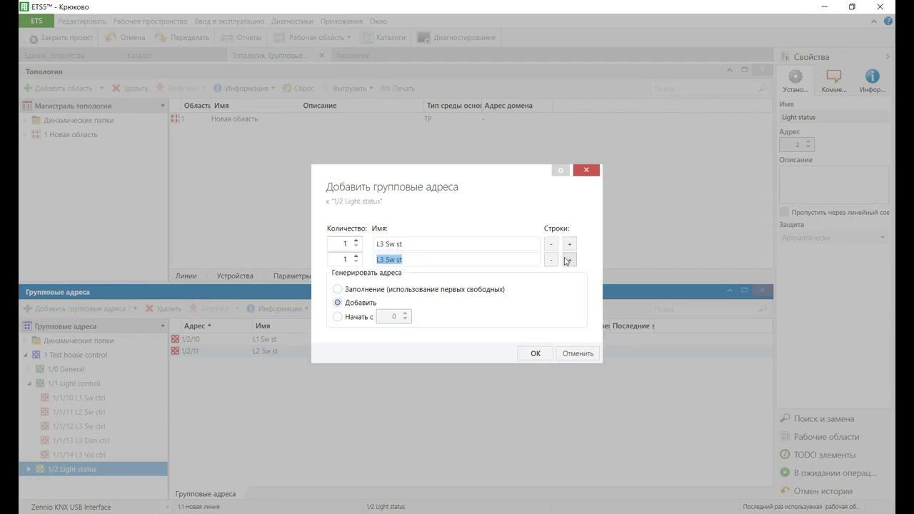
click(569, 260)
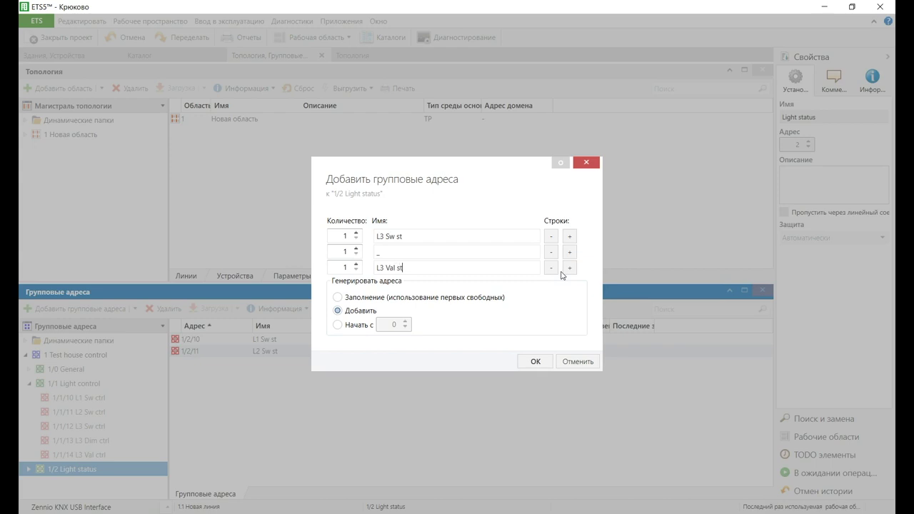
click(536, 362)
click(29, 470)
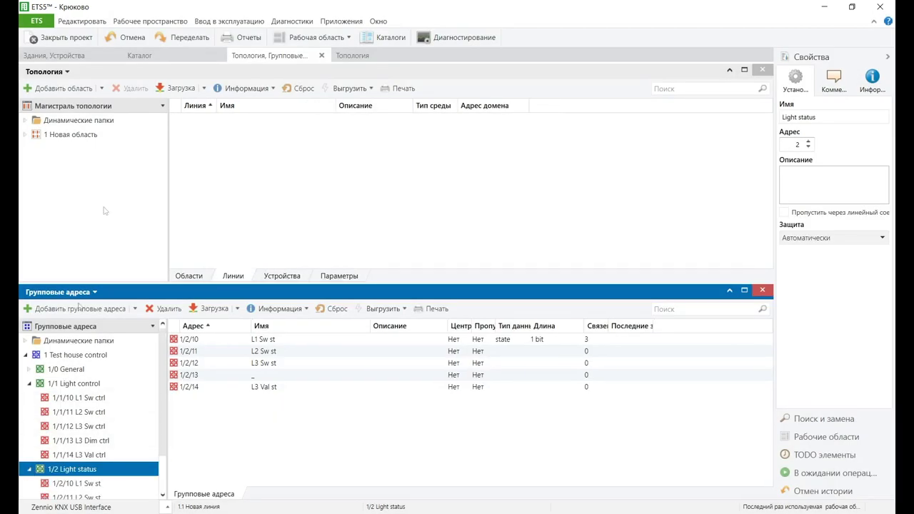
- Show the group objects of the 1.1.3 DIMinBOX DX2 device under line 1.1 and sort them by number
click(25, 135)
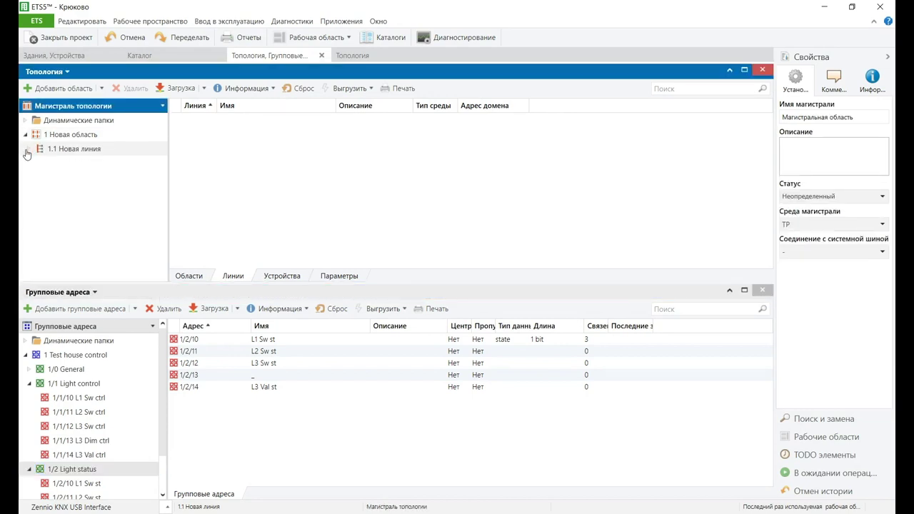
click(28, 149)
click(90, 191)
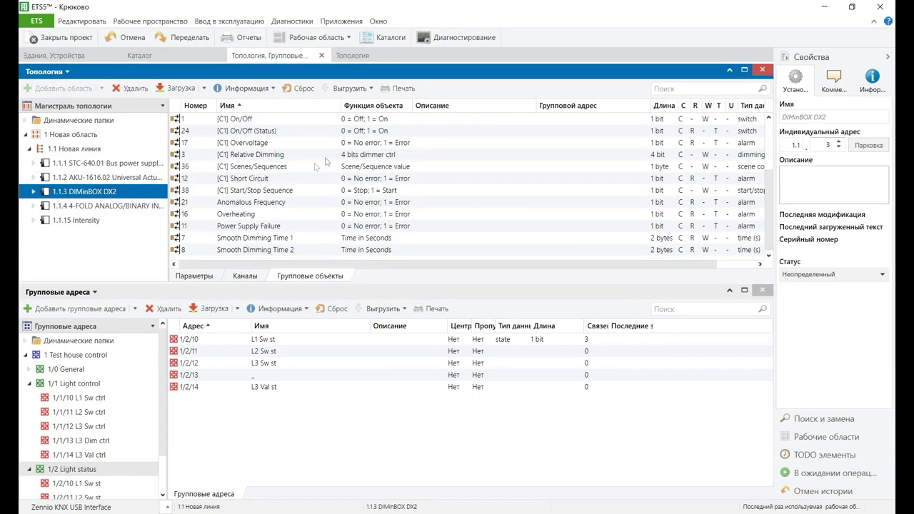
click(205, 107)
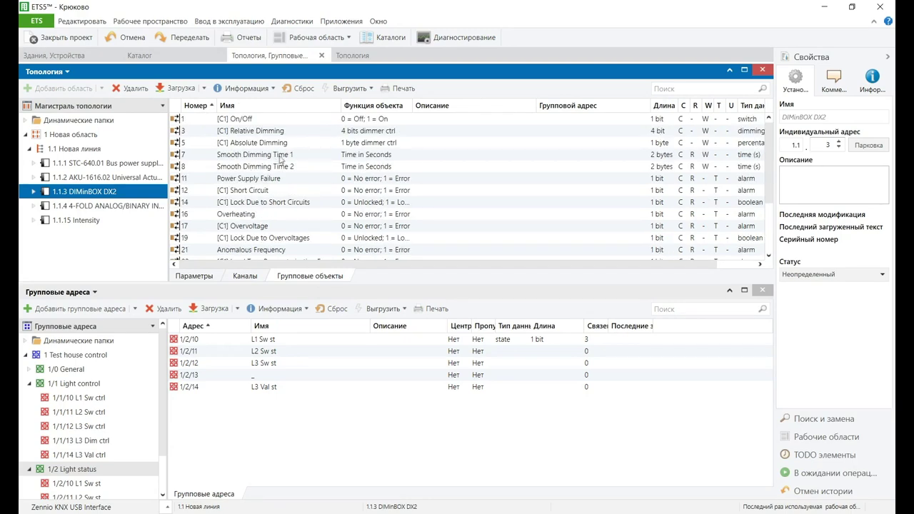
- Link 1/1/12 L3 Sw ctrl, 1/1/13 L3 Dim ctrl and 1/1/14 L3 Val ctrl to the [C1] On/Off, Relative Dimming and Absolute Dimming objects
click(79, 398)
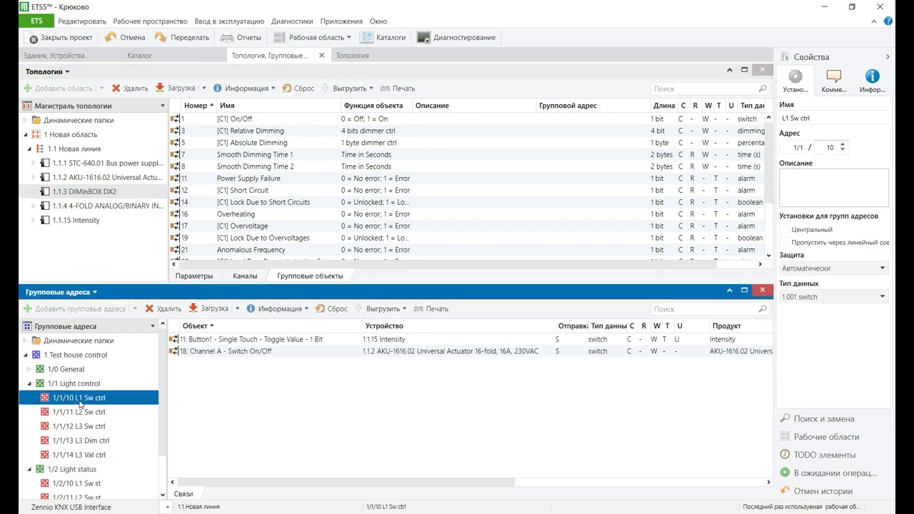
click(85, 441)
click(82, 427)
drag(82, 427, 422, 120)
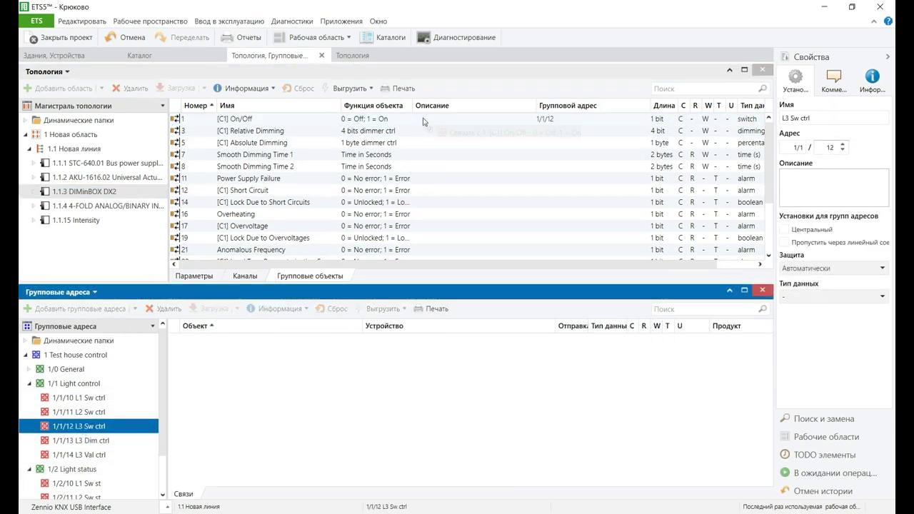
click(99, 441)
drag(99, 441, 406, 127)
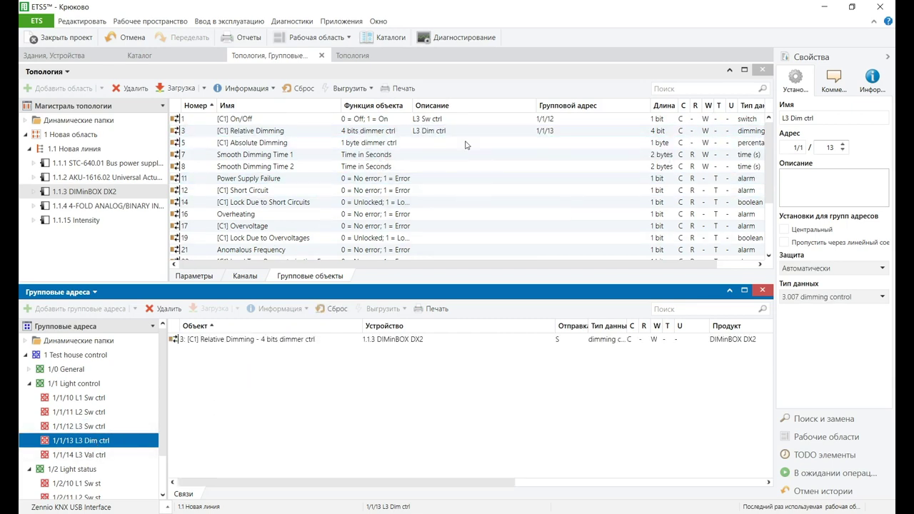
- Link the dimmer's [C1] On/Off (Status) object to the existing group address 1/2/12
scroll(458, 178, down, 2)
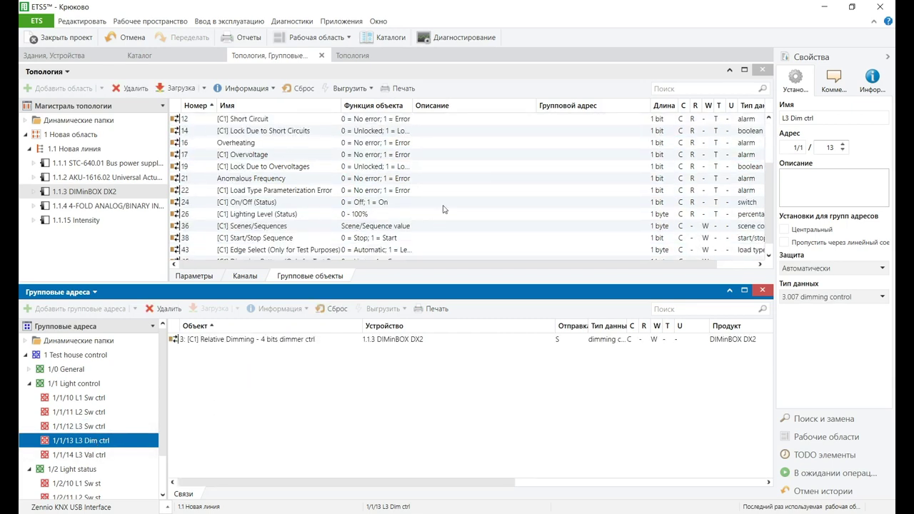
click(463, 204)
right_click(463, 204)
click(376, 259)
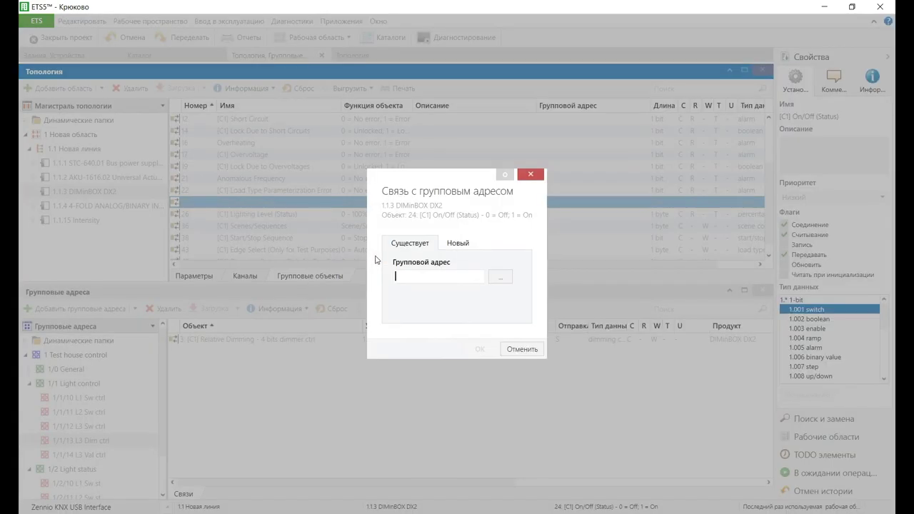
text(1/2/12)
click(479, 350)
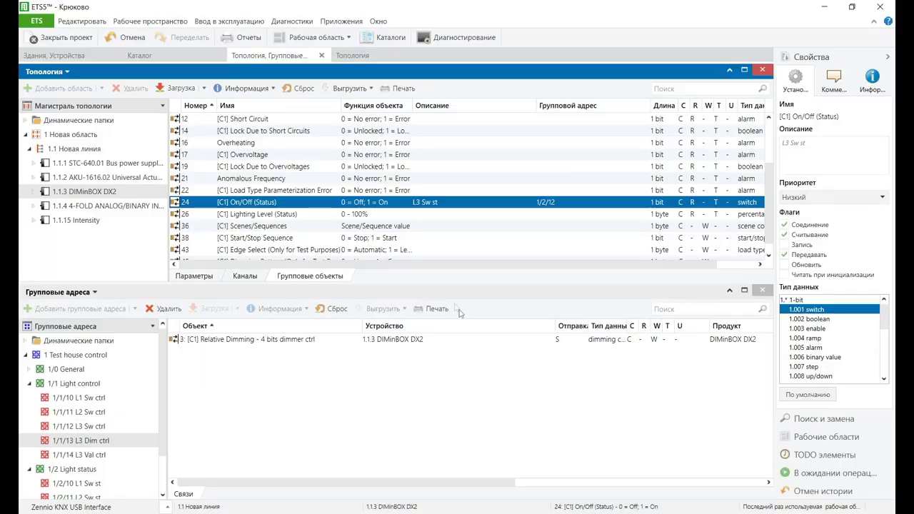
- Link the [C1] Lighting Level (Status) object to group address 1/2/14 and check the linked addresses in the dimmer's object list
scroll(423, 220, down, 1)
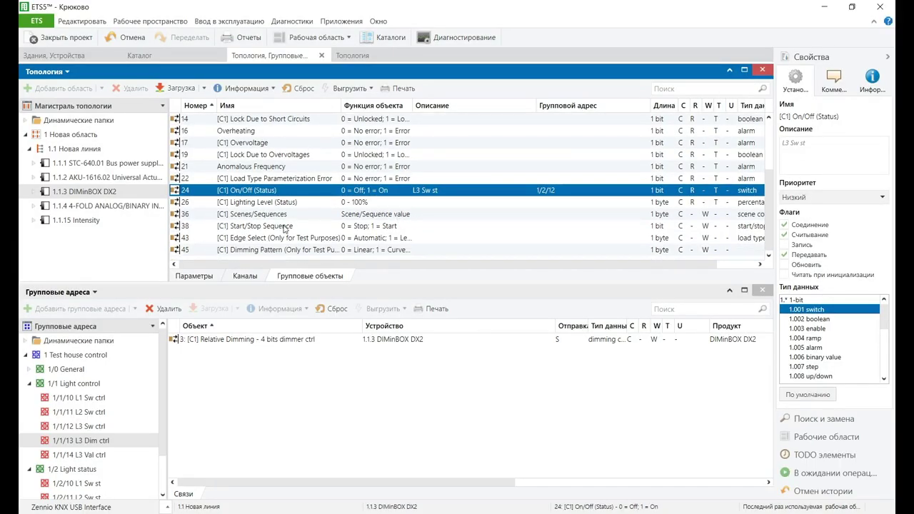
click(293, 203)
right_click(480, 208)
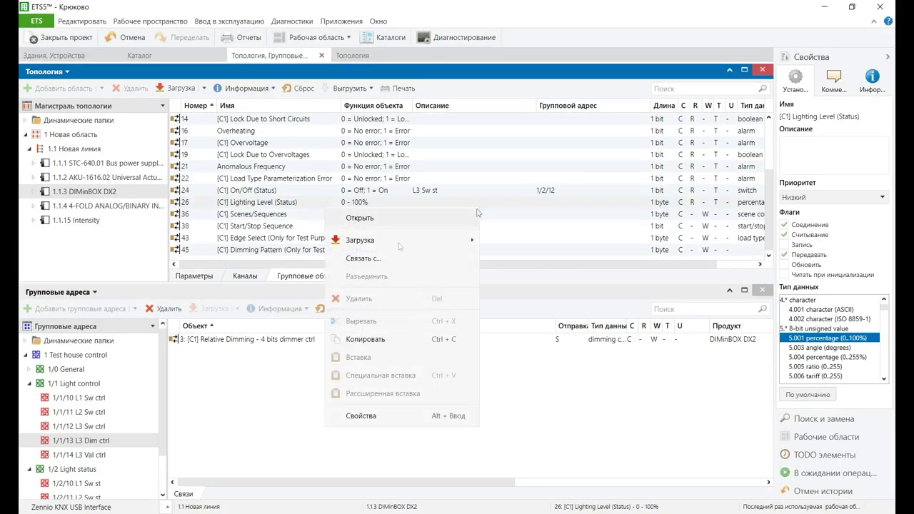
click(363, 258)
text(14)
click(480, 349)
scroll(498, 235, up, 3)
scroll(498, 235, down, 3)
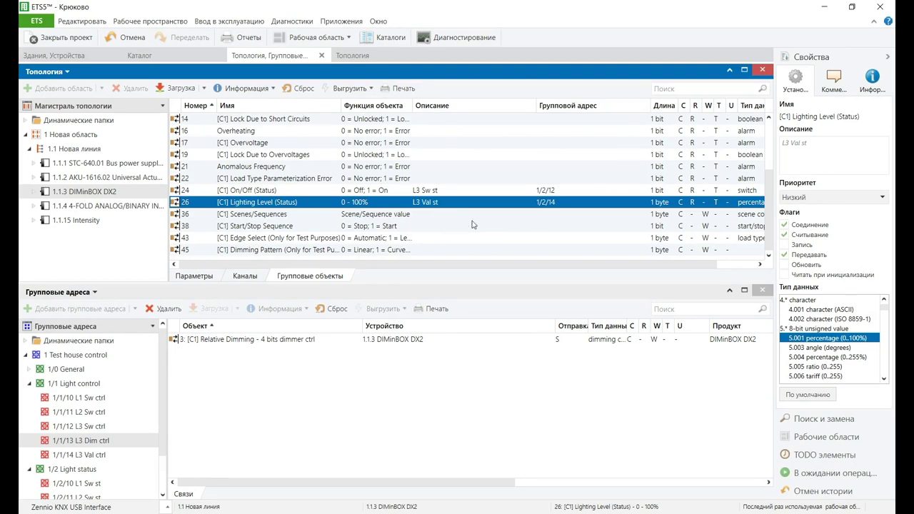
scroll(472, 225, up, 1)
scroll(472, 225, up, 2)
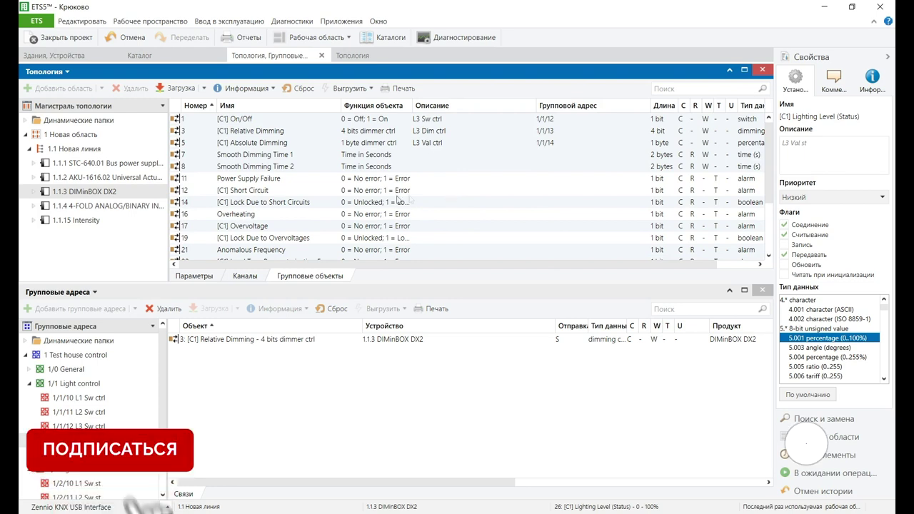
click(106, 193)
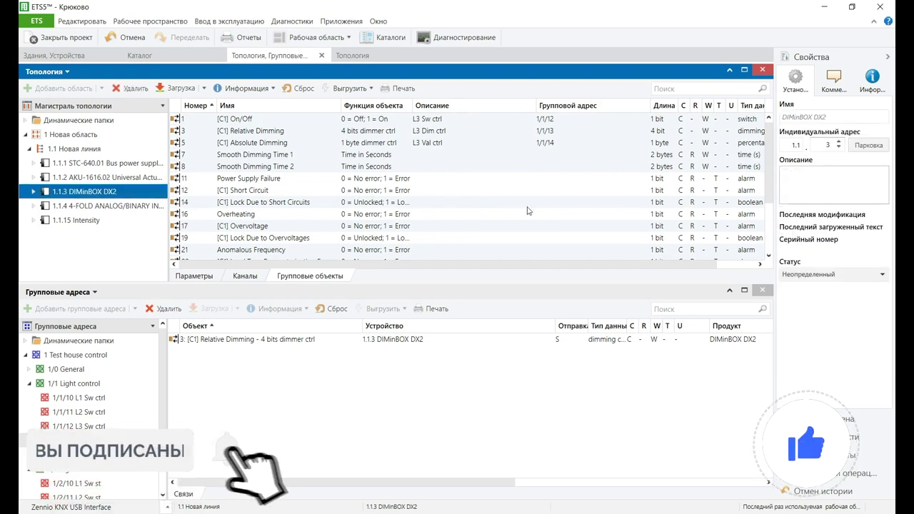